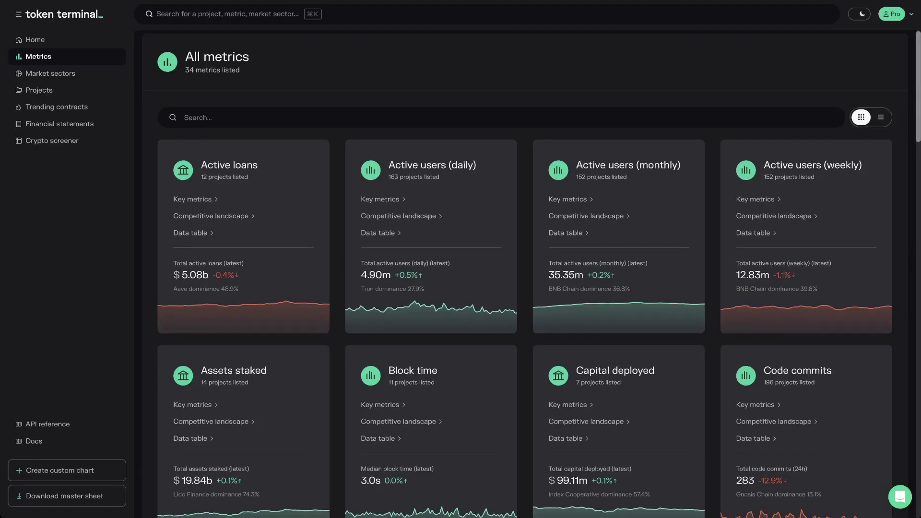
- Look through the full collection of metric cards, from Active loans to Treasury
scroll(525, 274, "down", 8)
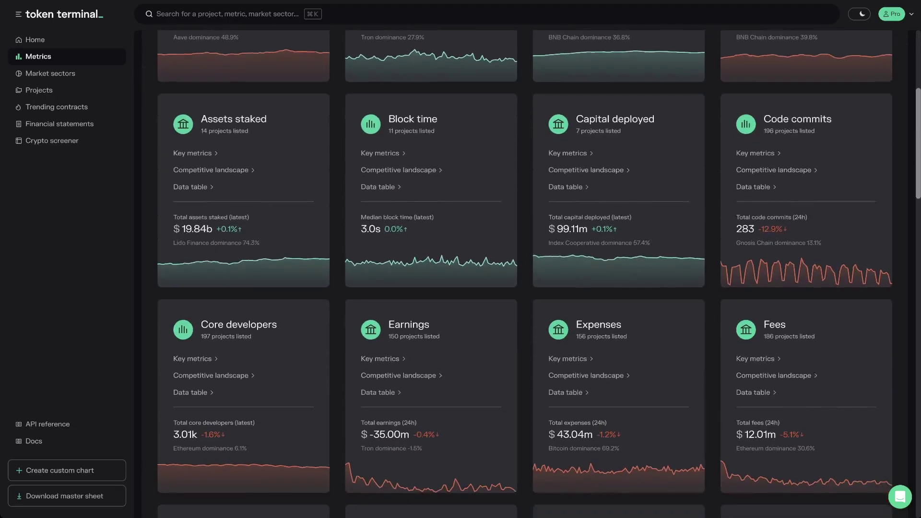
scroll(525, 274, "down", 8)
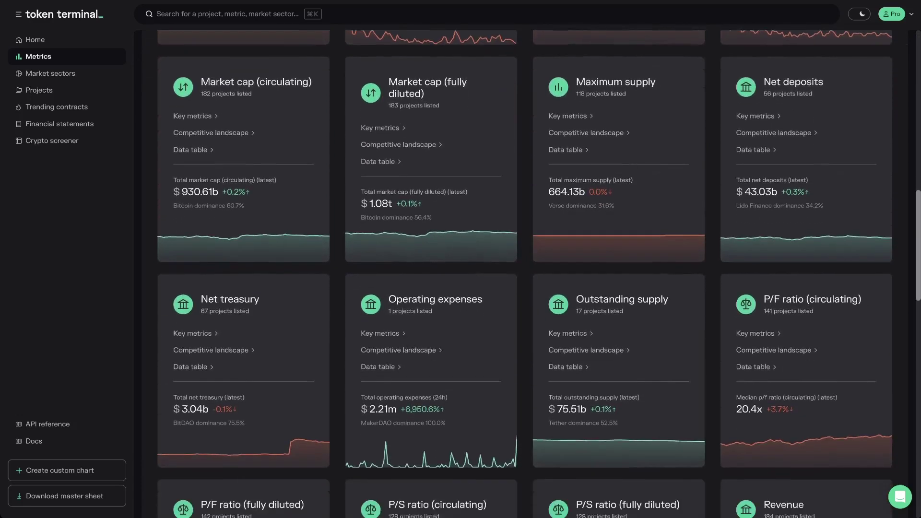
scroll(525, 274, "down", 8)
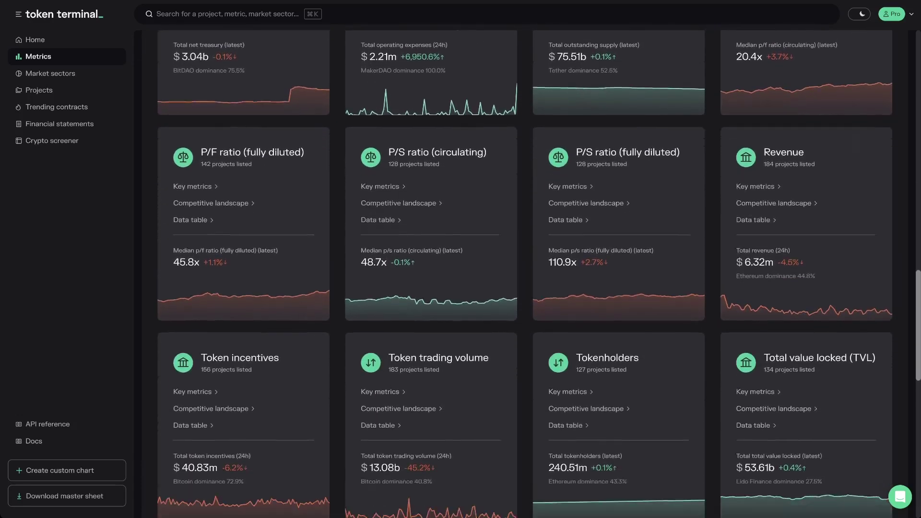
scroll(525, 274, "down", 7)
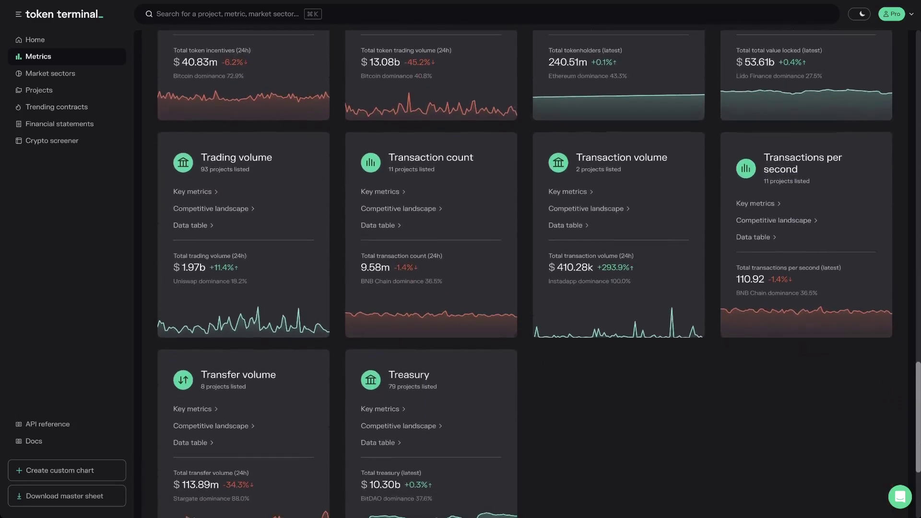
scroll(525, 274, "down", 3)
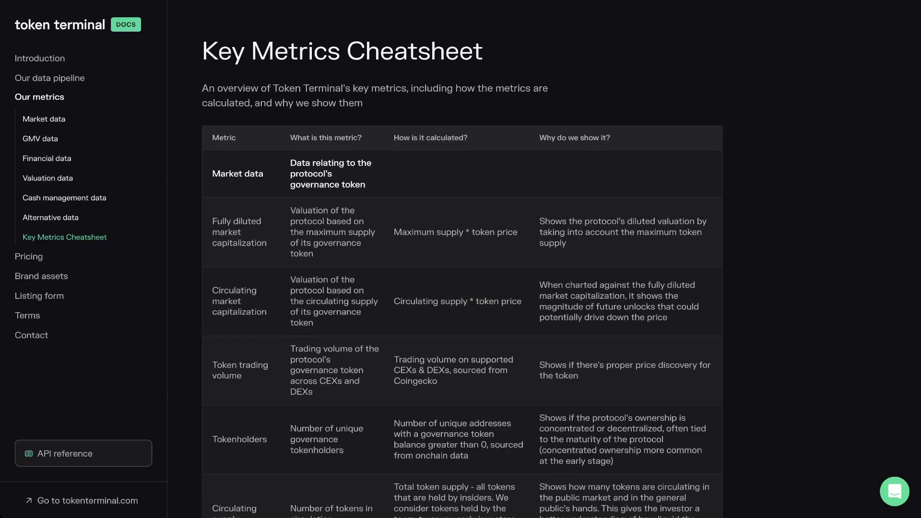
- Read through the Key Metrics Cheatsheet in the docs, covering the market, GMV, financial and valuation data definitions
scroll(462, 274, "down", 7)
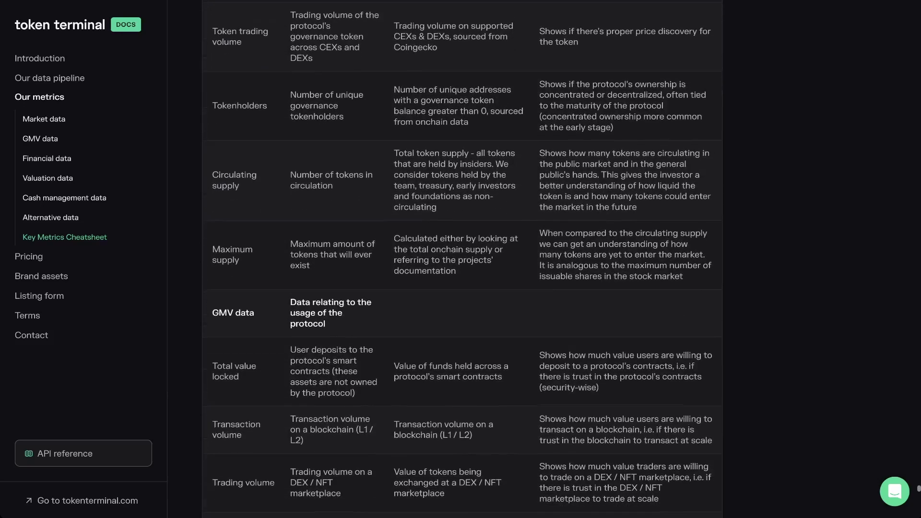
scroll(462, 260, "down", 9)
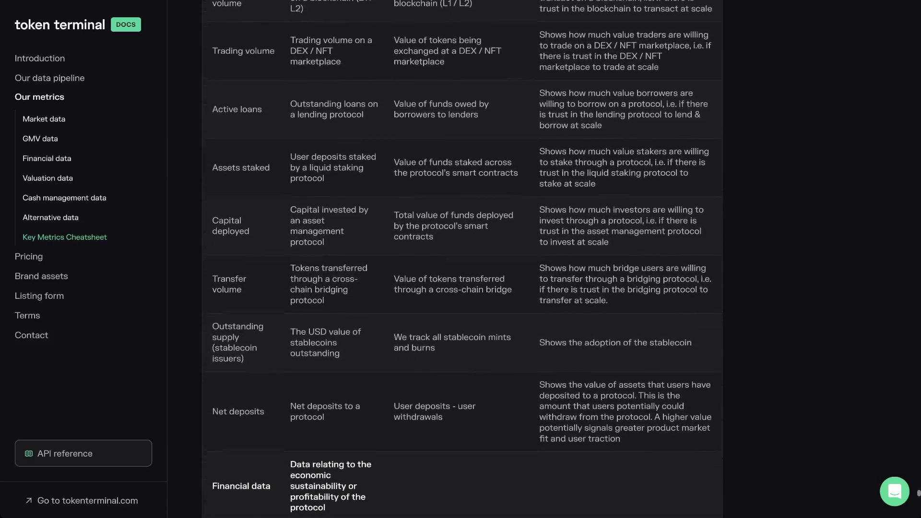
scroll(462, 259, "down", 12)
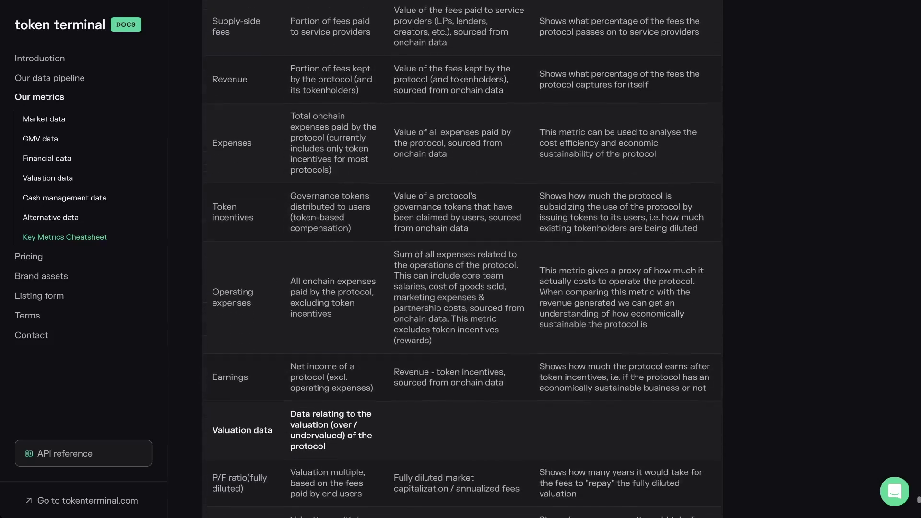
scroll(462, 259, "down", 6)
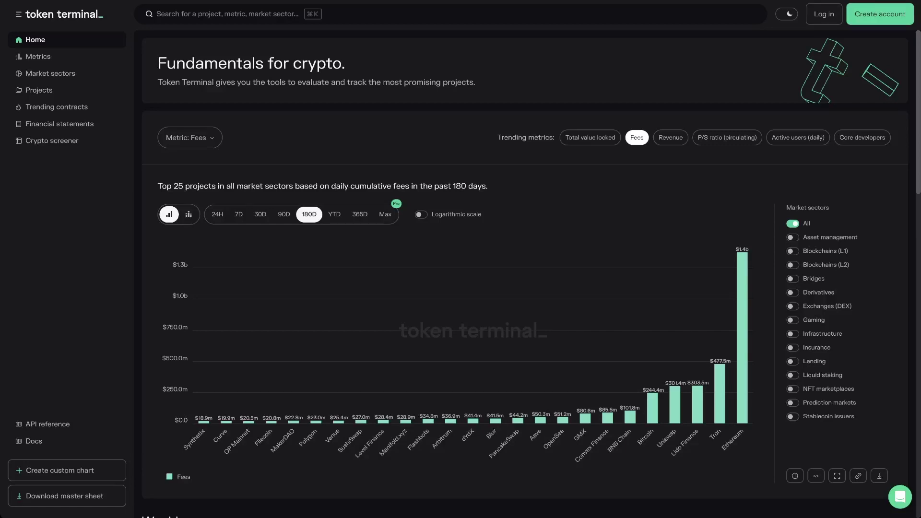
- Start creating an account and fill in the username, email, password and repeated password
left_click(880, 14)
type("you")
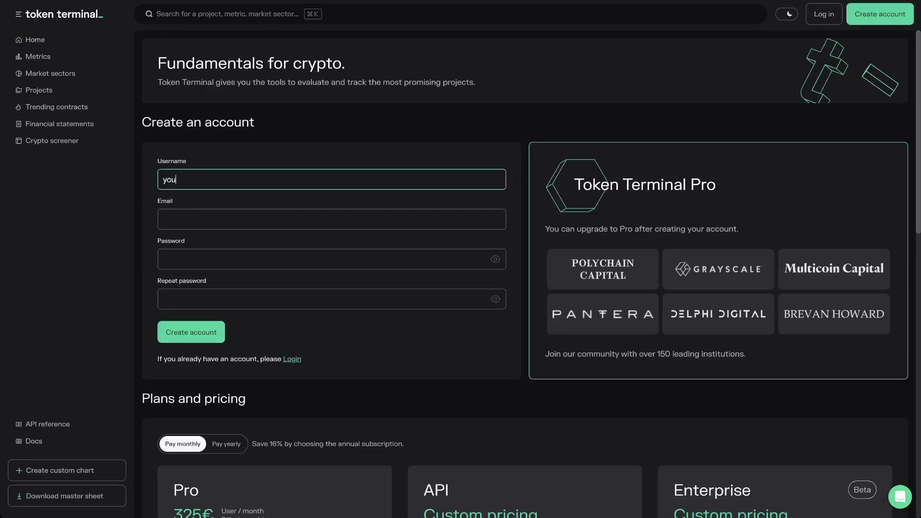
key("Tab")
type("you@email.com")
key("Tab")
type("********")
key("Tab")
type("********")
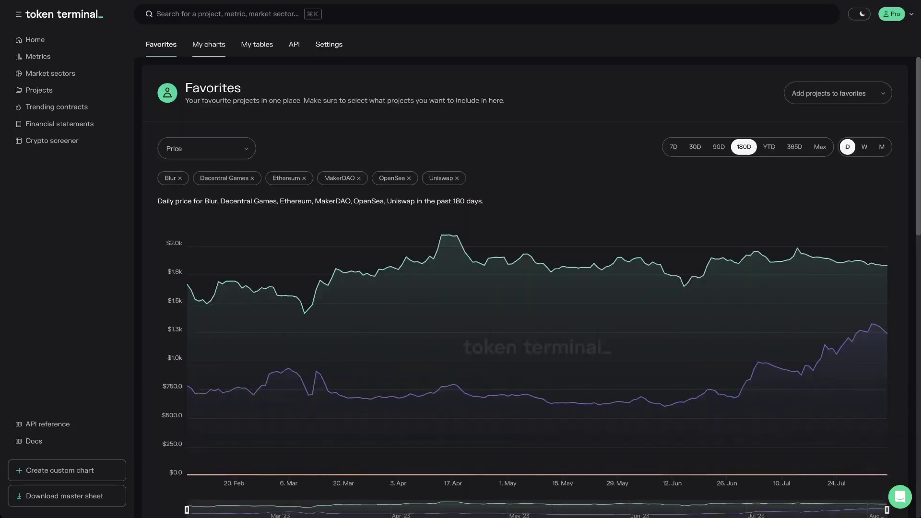
- Review the account's saved charts and tables, and open the saved table "fees, revenue, token incentives"
left_click(209, 44)
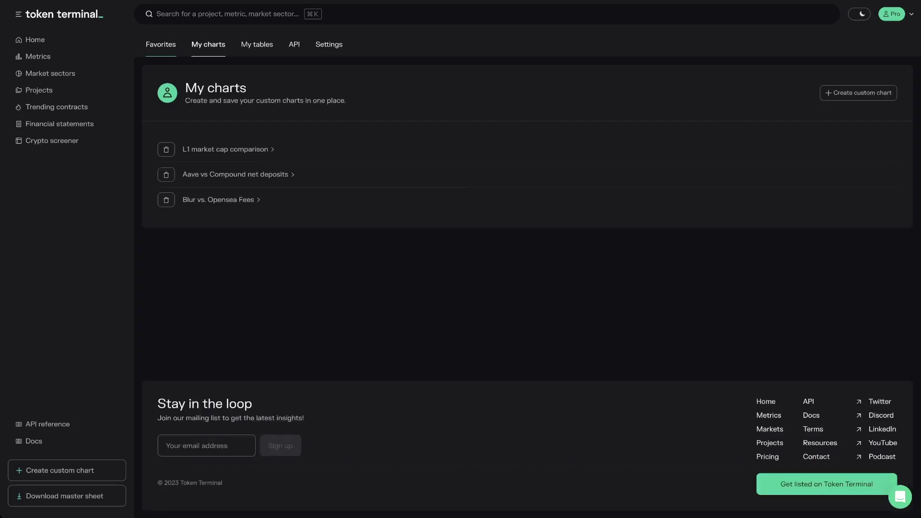
left_click(257, 45)
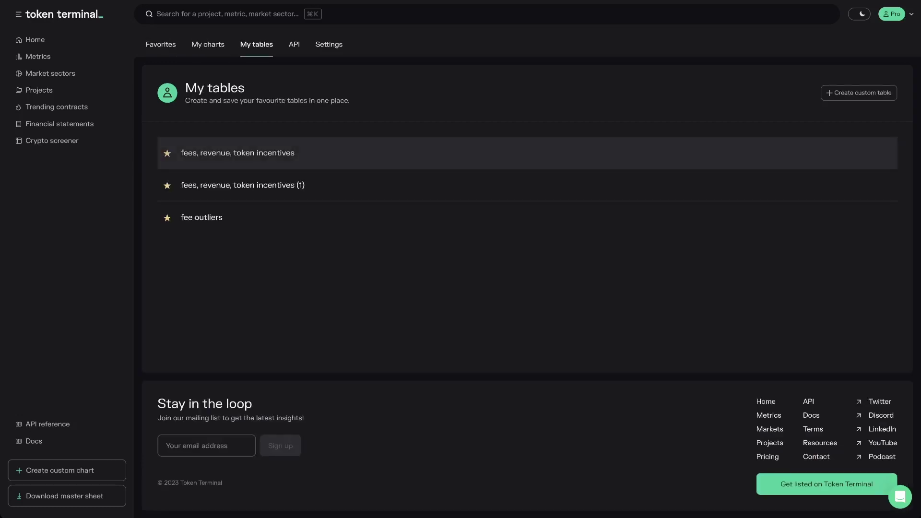
left_click(237, 152)
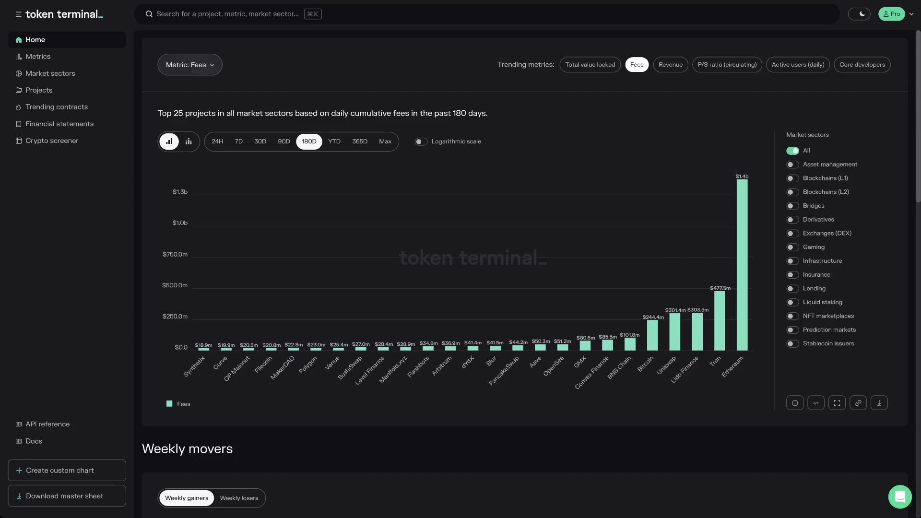
- Look through the metrics available for the top projects chart and close the list
left_click(189, 64)
scroll(207, 151, "down", 10)
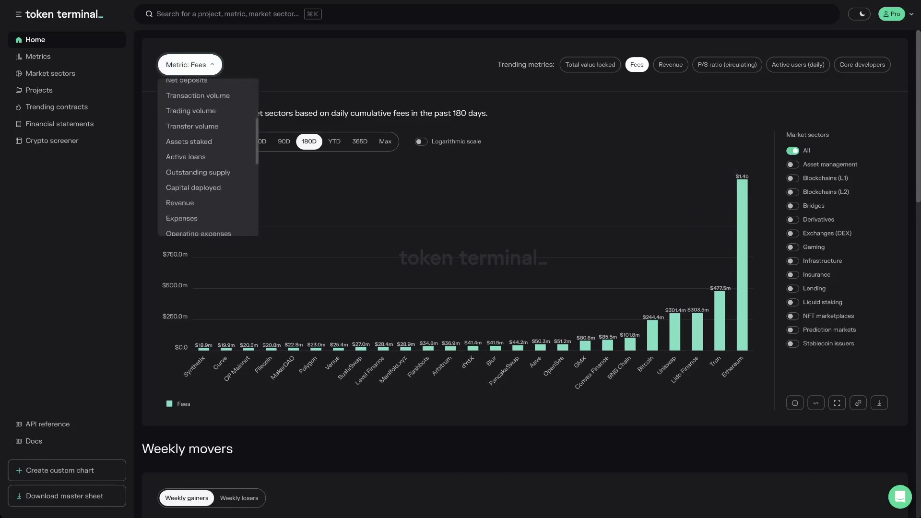
scroll(206, 158, "down", 5)
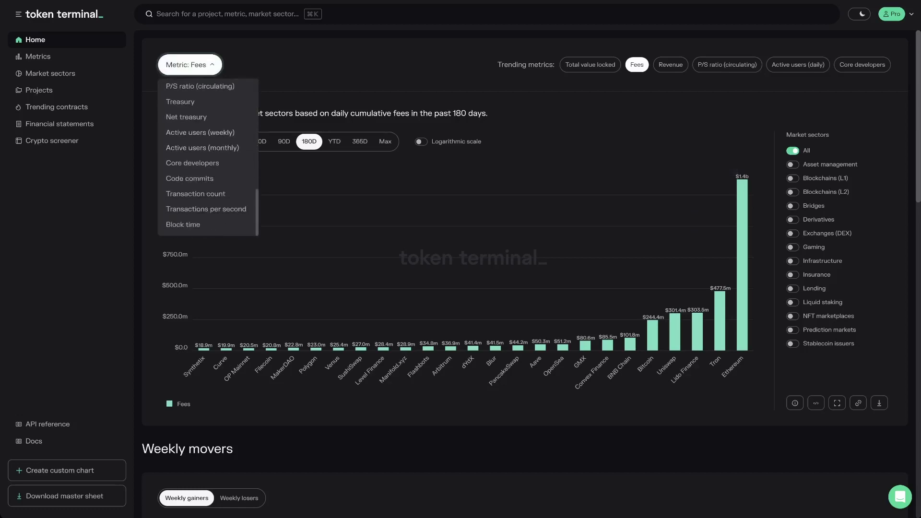
left_click(212, 64)
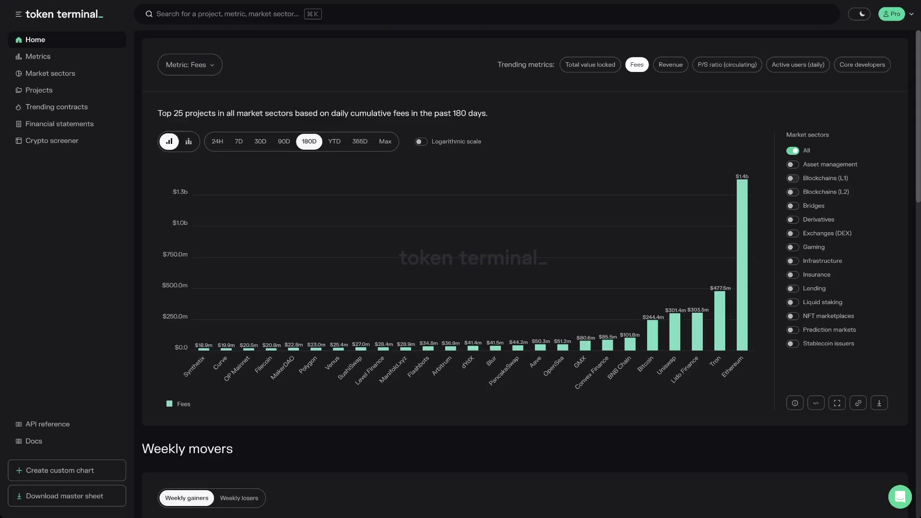
- Filter the fees chart by market sector, trying Blockchains (L1) and Exchanges (DEX) before settling on NFT marketplaces
left_click(793, 178)
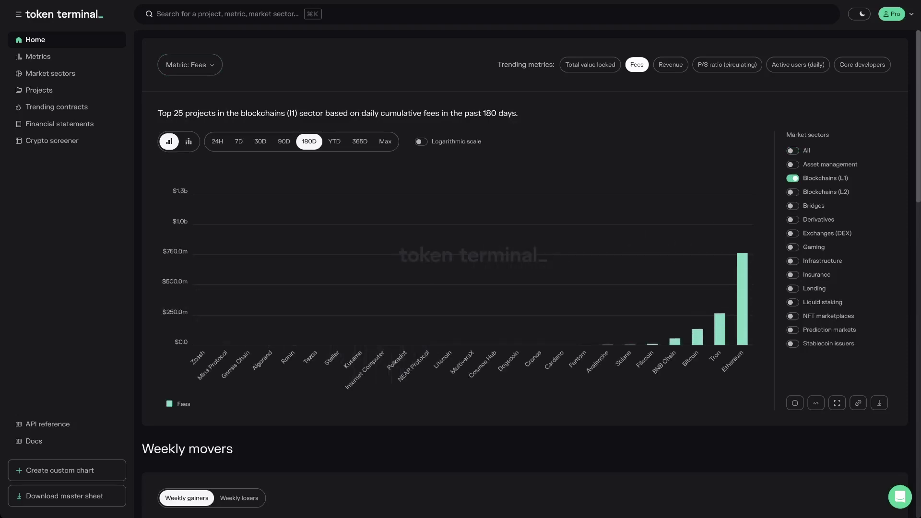
left_click(793, 233)
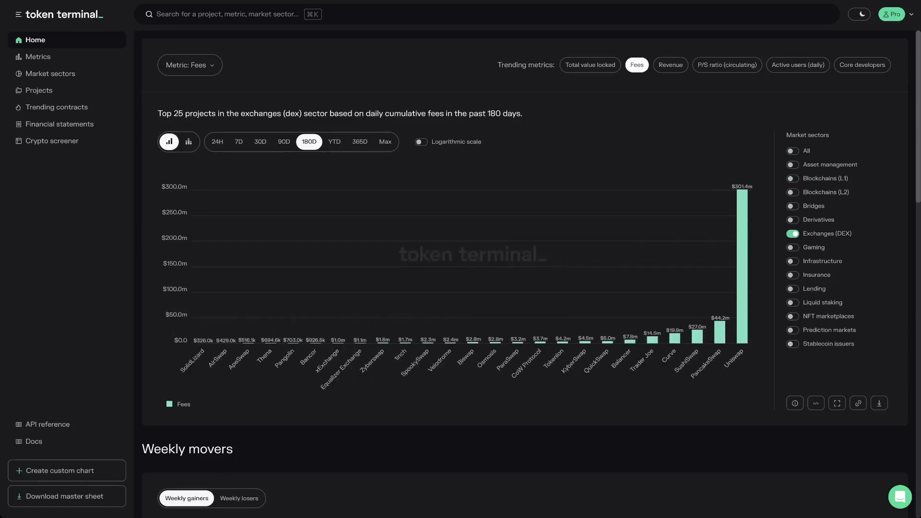
left_click(792, 316)
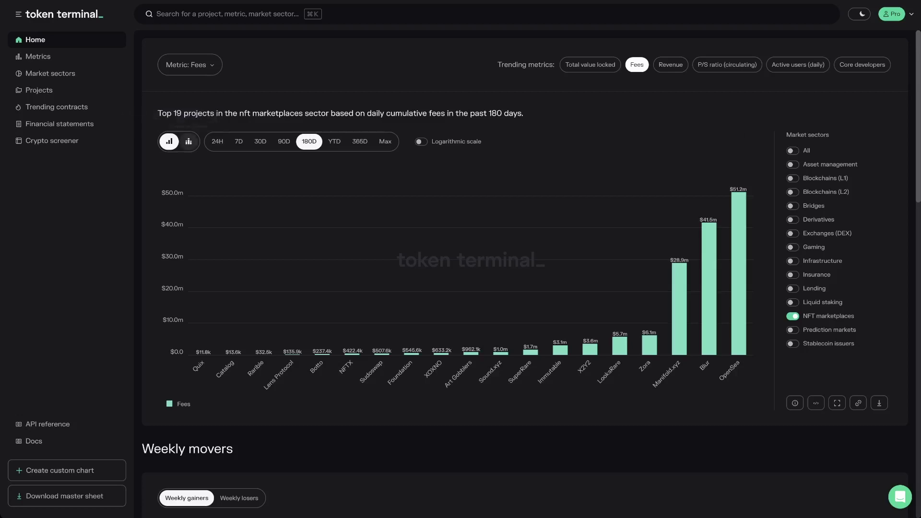
- Display the NFT marketplace fees as a year-to-date timeline, trying weekly and monthly intervals before returning to daily
left_click(189, 142)
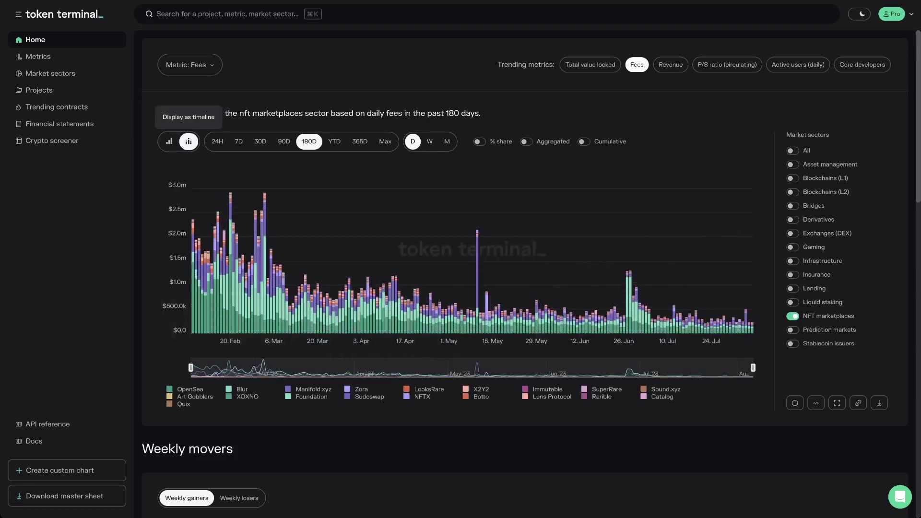
left_click(334, 142)
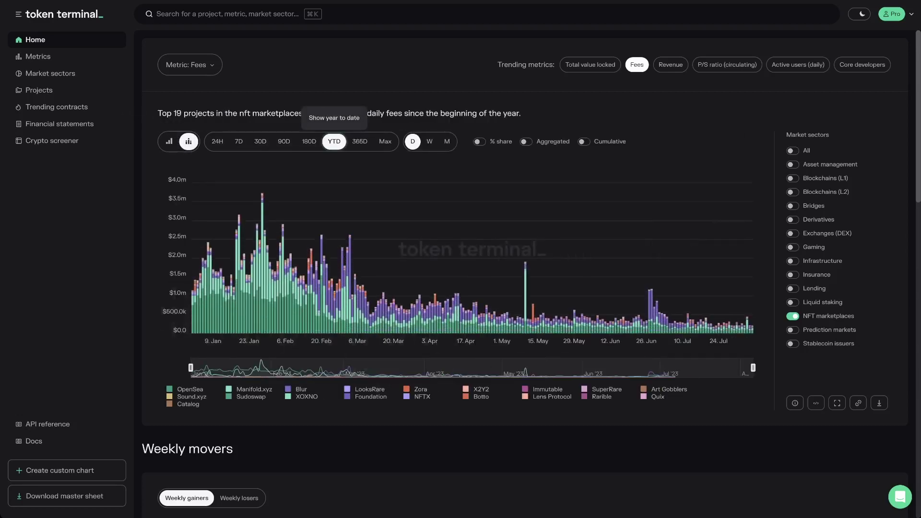
left_click(429, 141)
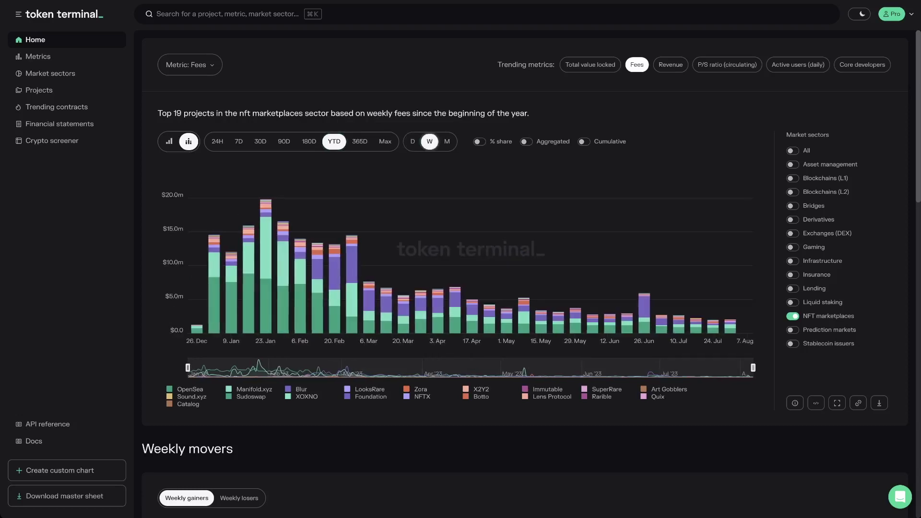
left_click(446, 142)
left_click(413, 141)
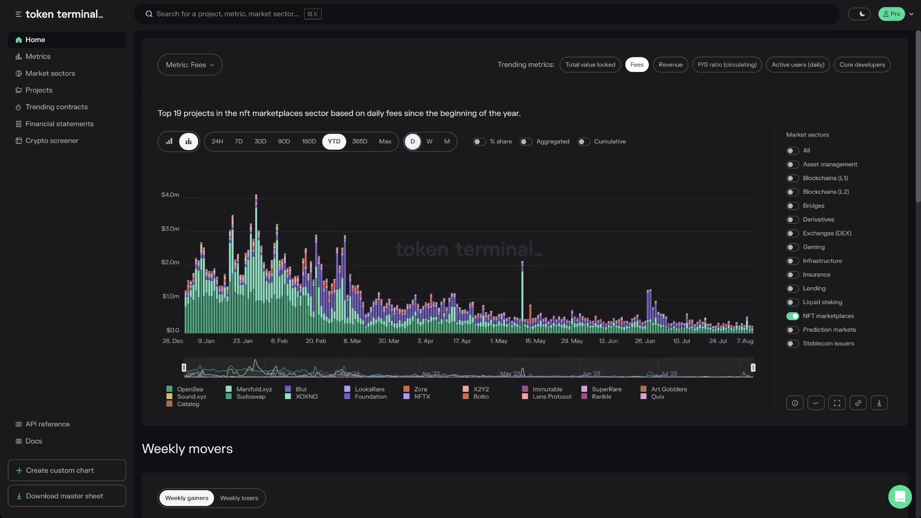
- Try the % share and aggregated views, set the fees timeline to cumulative, and hide OpenSea and Manifold.xyz
left_click(479, 142)
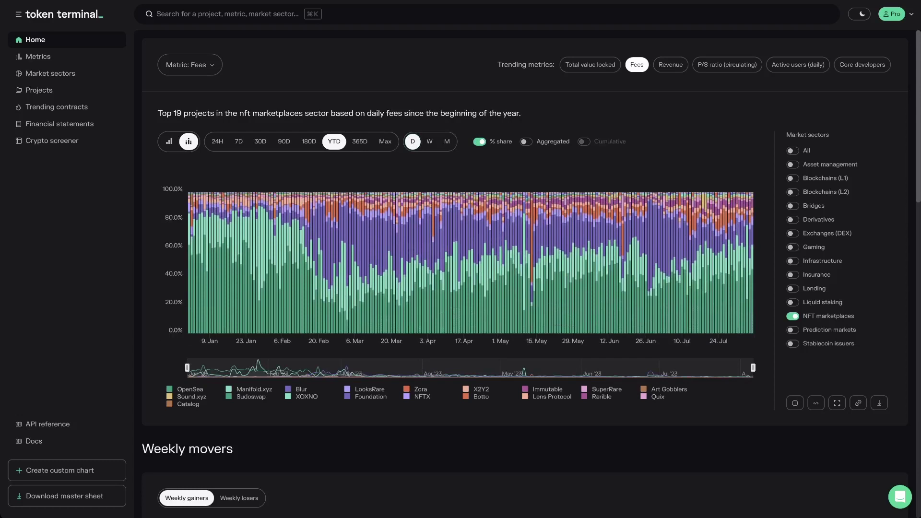
left_click(525, 141)
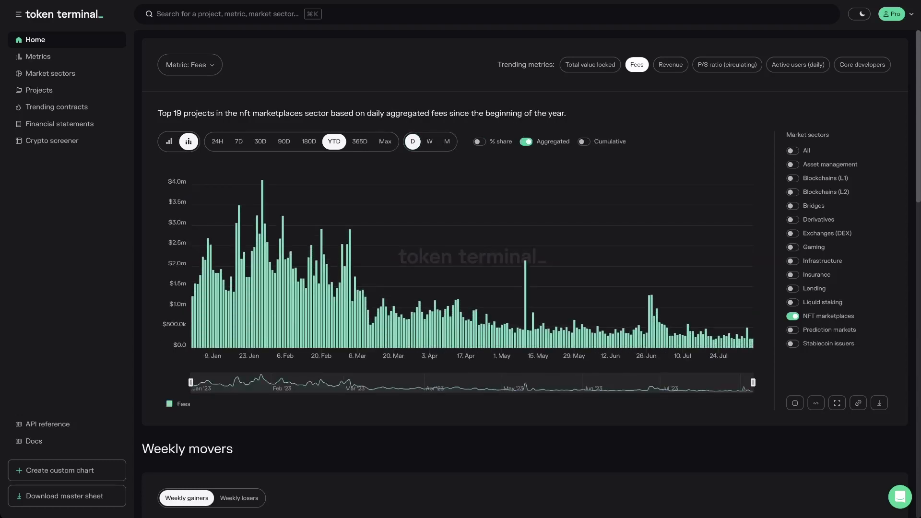
left_click(583, 141)
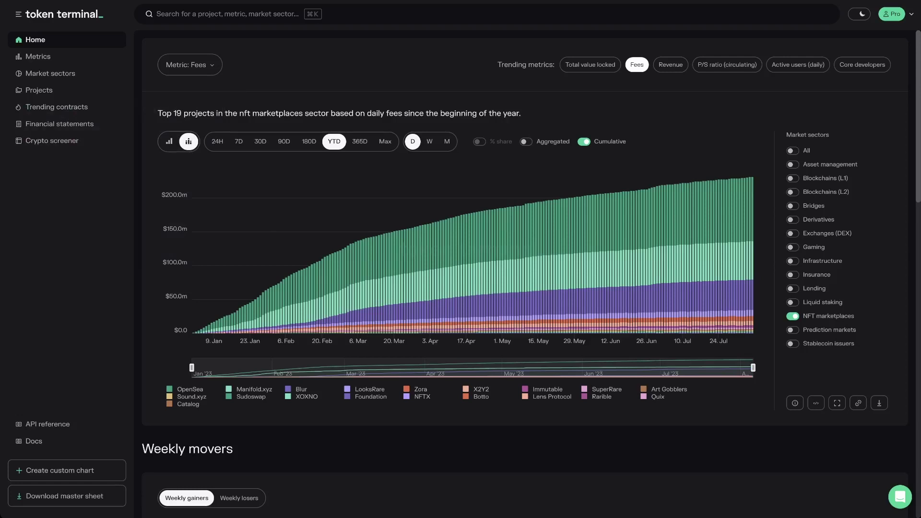
left_click(190, 389)
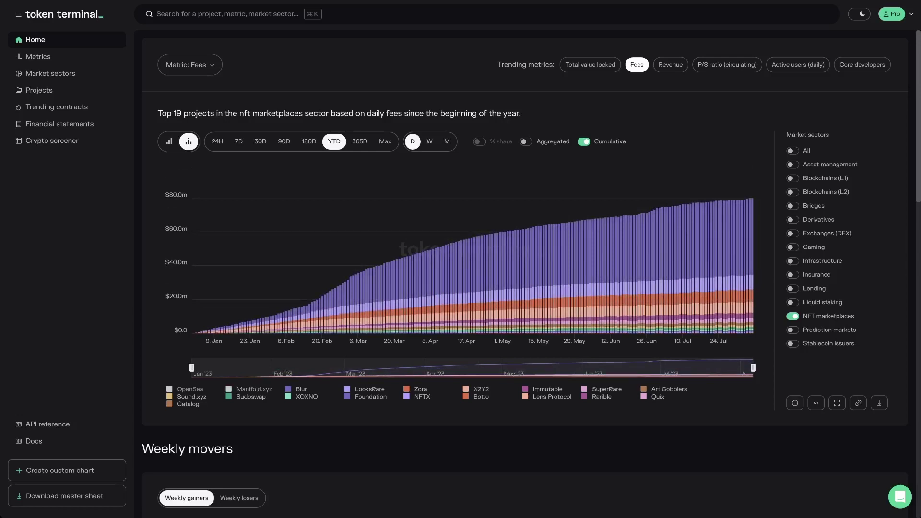
- Inspect the fees chart's methodology and sources, its embed option and its enlarged view, closing each one
left_click(795, 403)
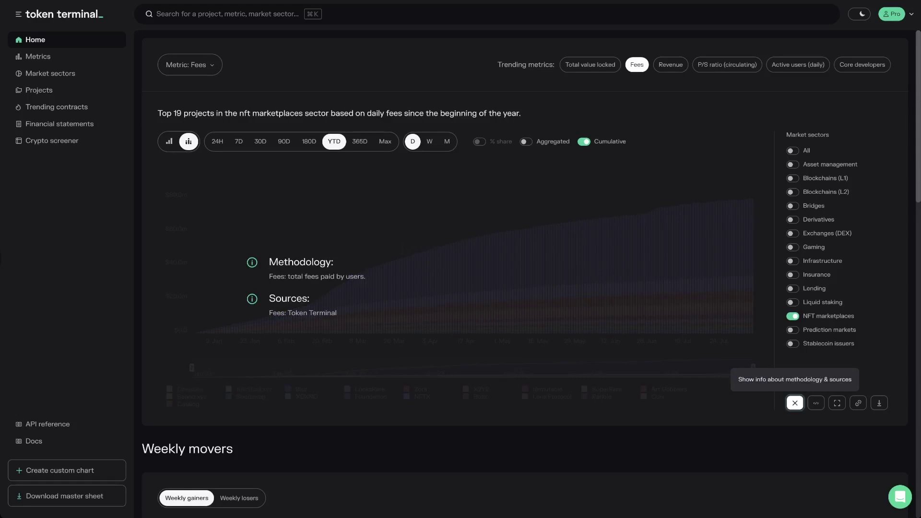
left_click(795, 403)
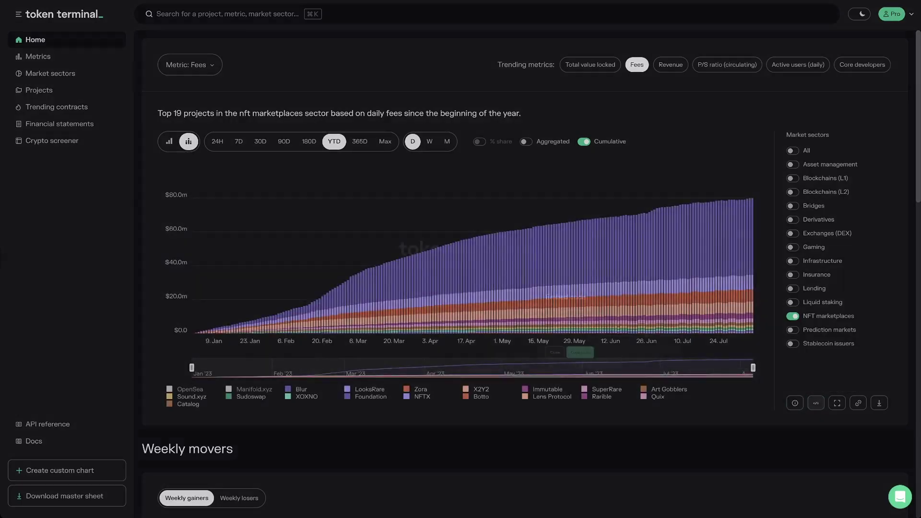
left_click(816, 403)
key("Escape")
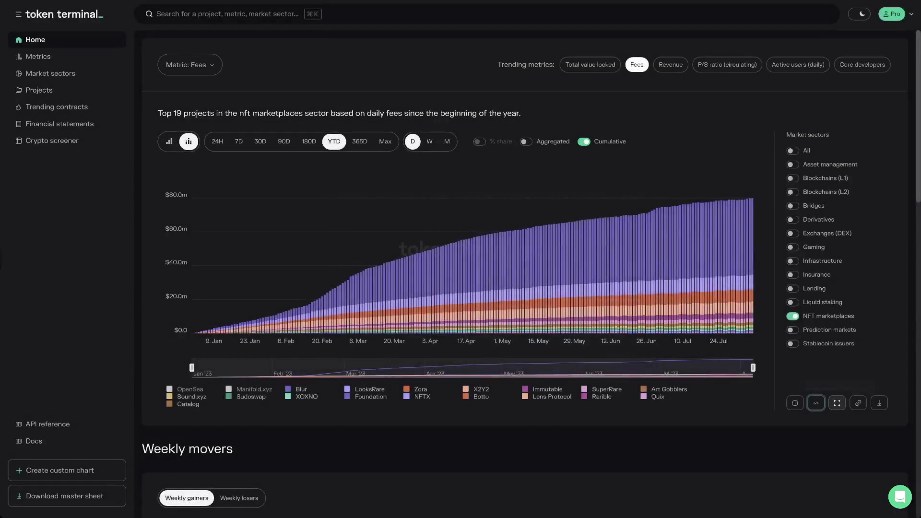
left_click(837, 403)
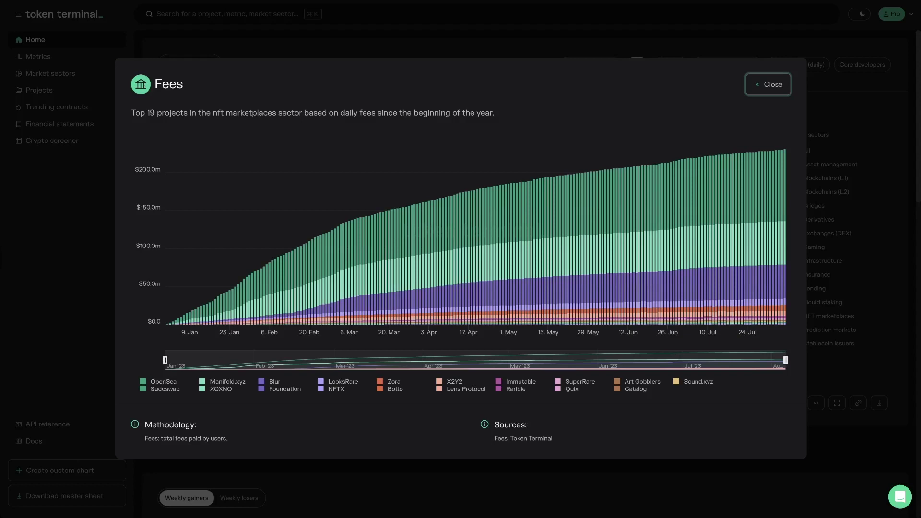
key("Escape")
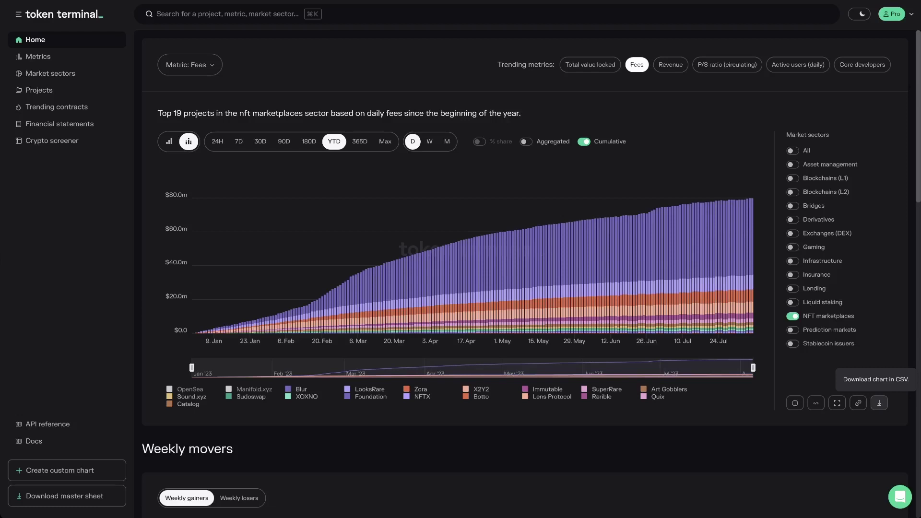
- Show the weekly losers in the Weekly movers section
scroll(879, 403, "down", 7)
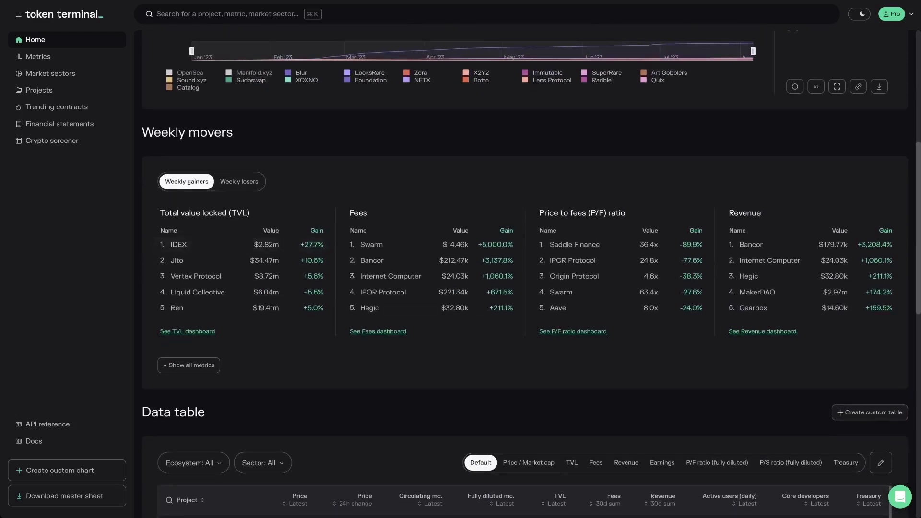
left_click(239, 181)
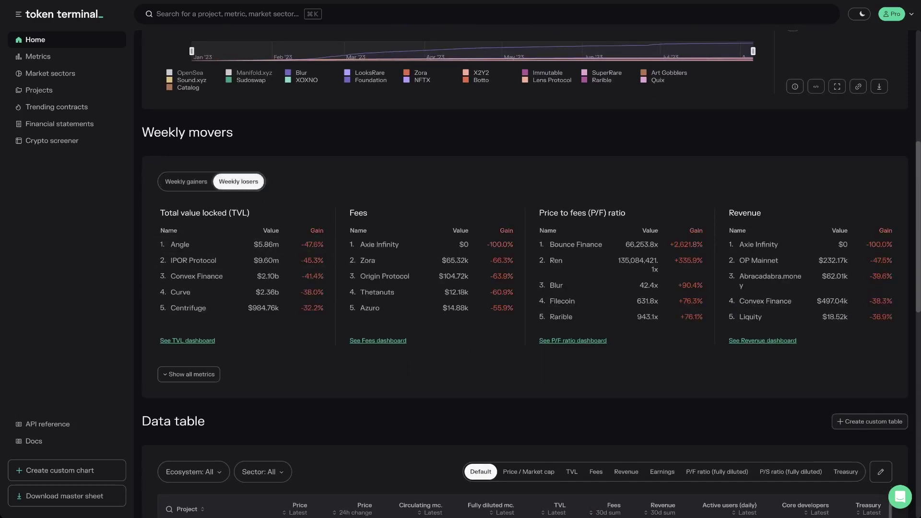
- Examine the ecosystem and sector filter options of the home page's data table, leaving both set to All
scroll(526, 273, "down", 8)
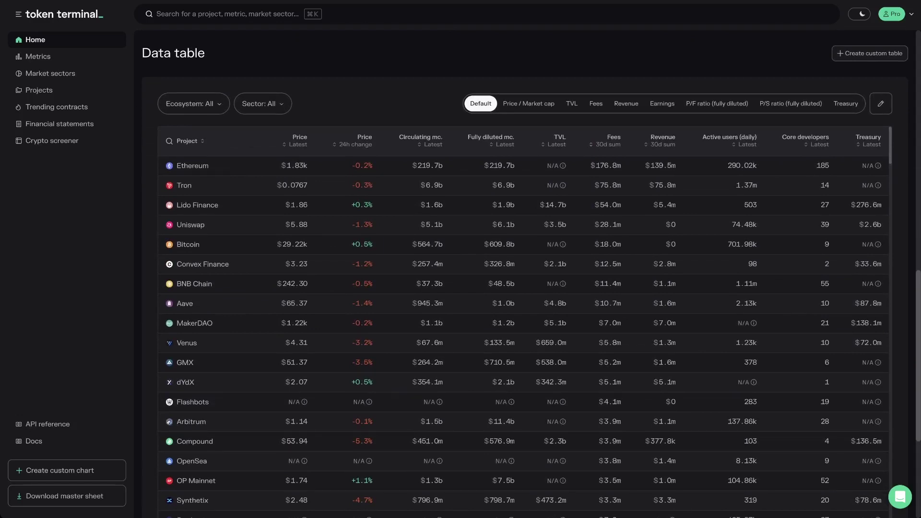
left_click(192, 103)
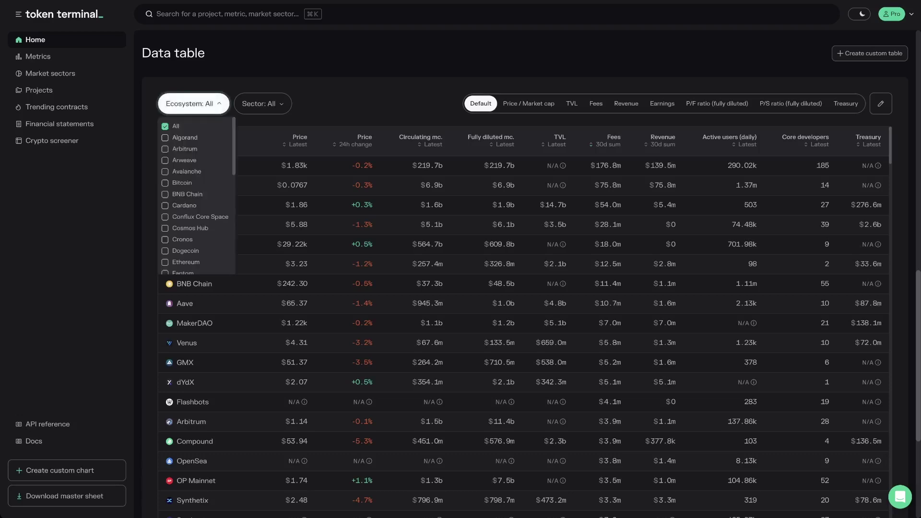
scroll(192, 192, "down", 5)
left_click(263, 104)
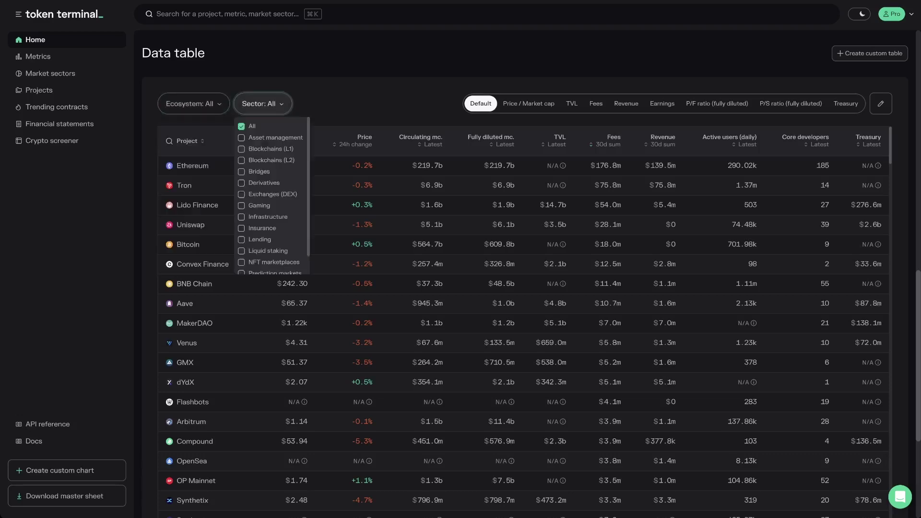
key("Escape")
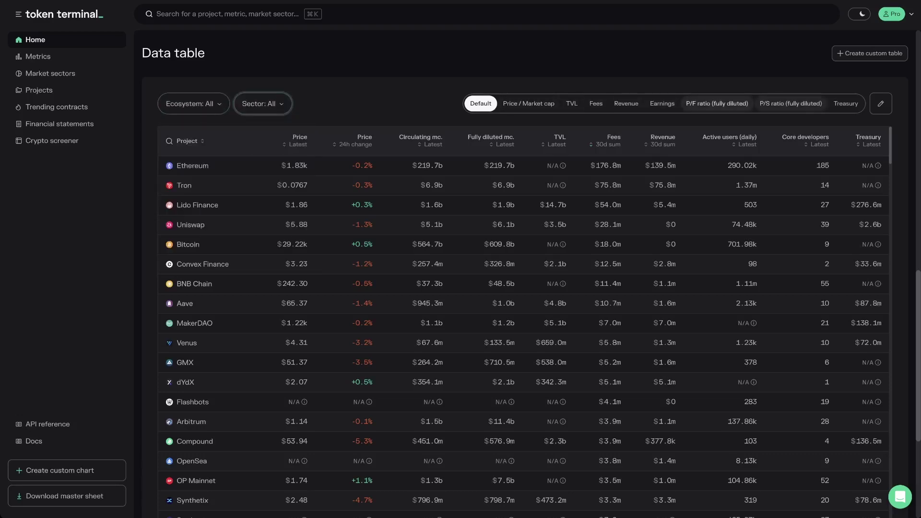
- Try filtering the data table to projects with 30-day fees greater than $5000
left_click(605, 143)
left_click(570, 245)
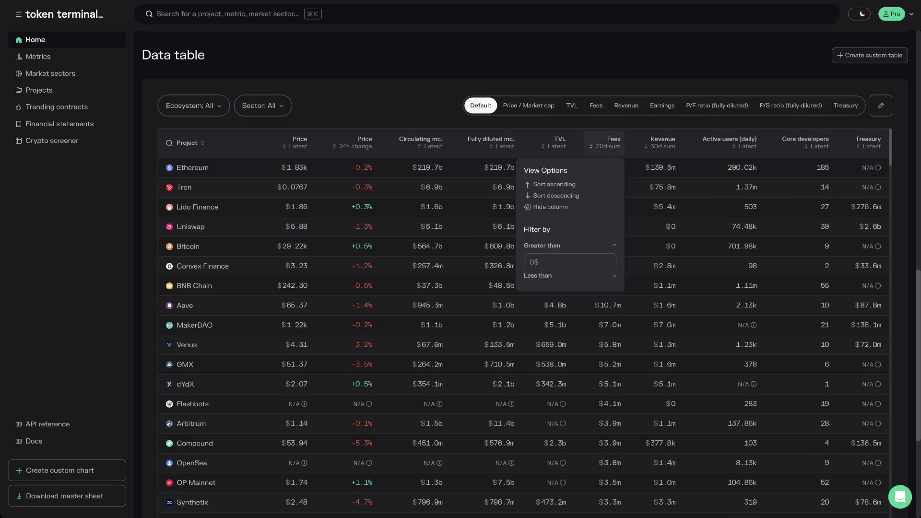
type("5000$")
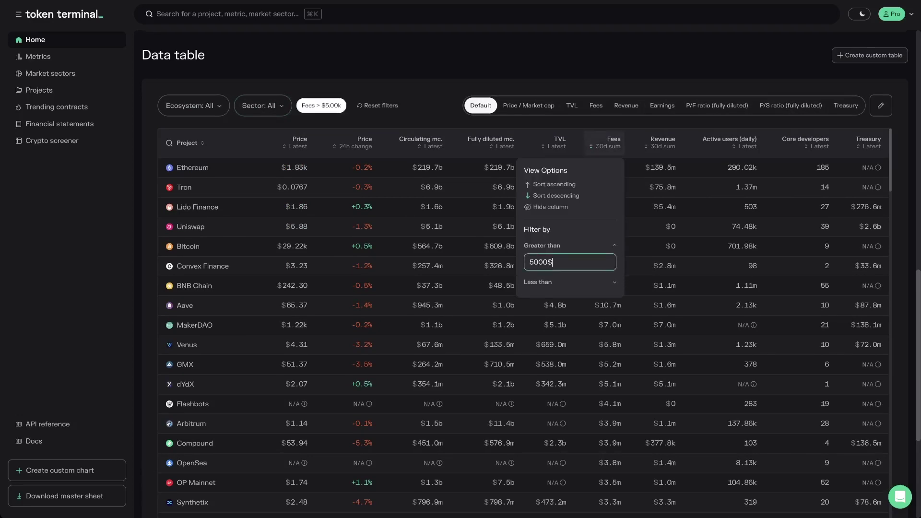
key("Escape")
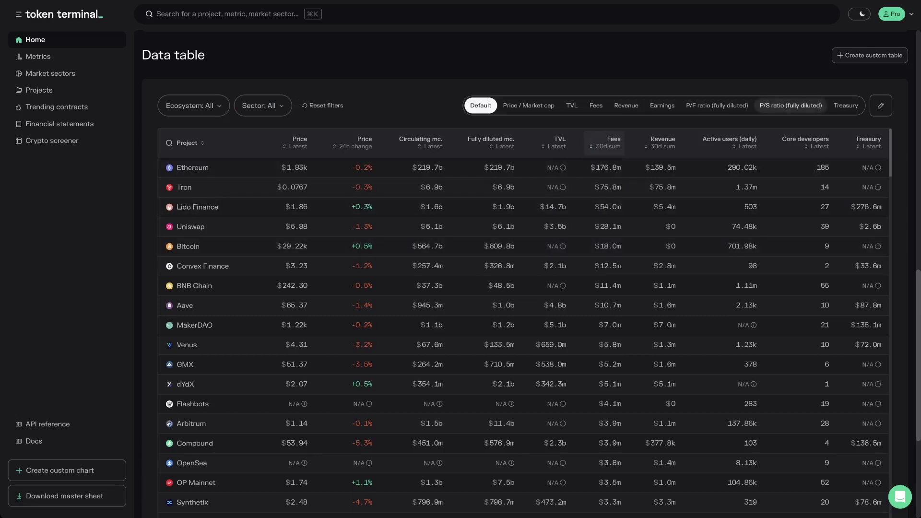
- Clear the data table's selected metrics in its customization and select the 30d sum and 30d trend for both Fees and Revenue
left_click(881, 105)
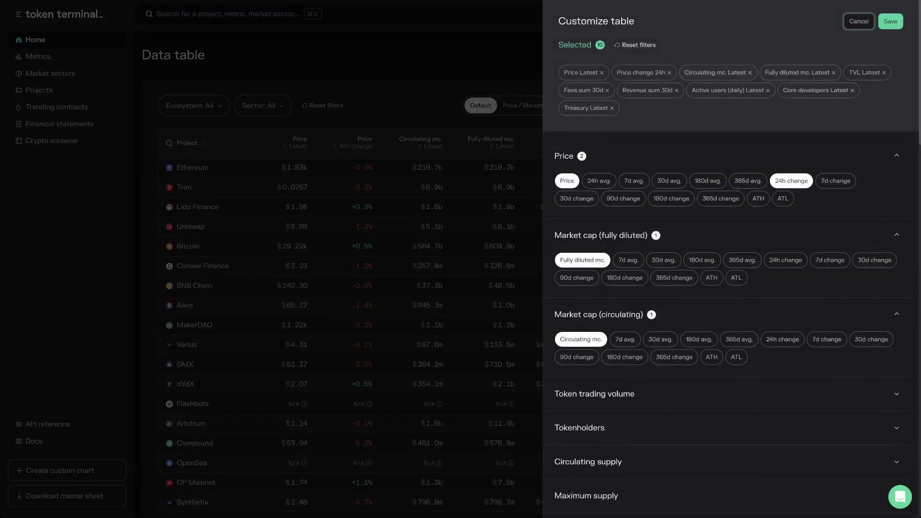
left_click(635, 45)
scroll(729, 288, "down", 12)
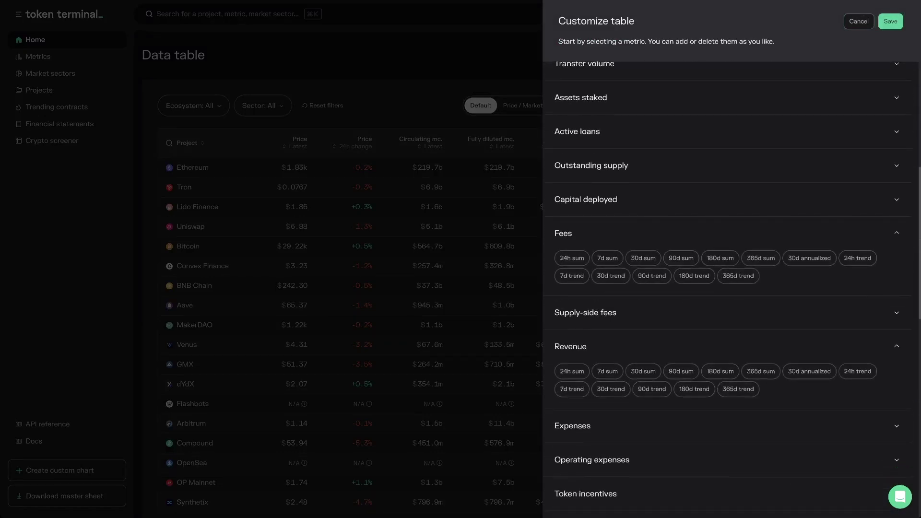
left_click(643, 263)
left_click(610, 276)
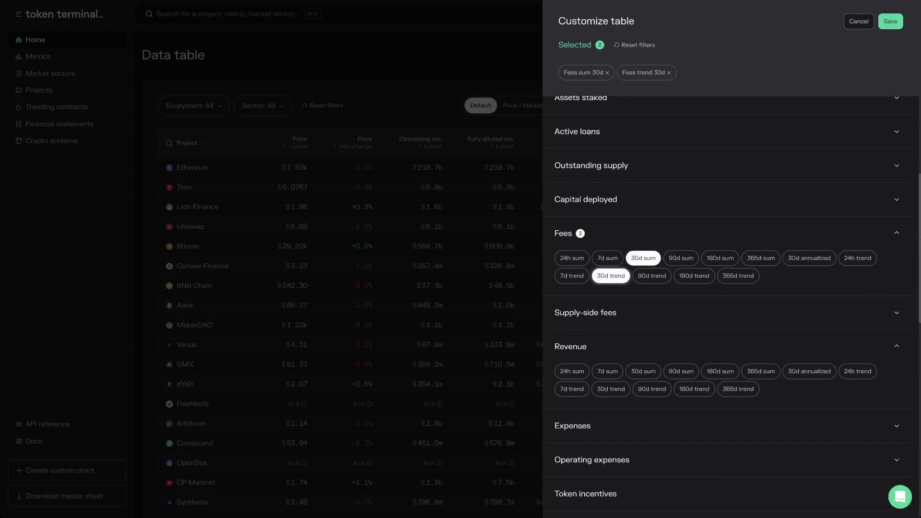
left_click(643, 371)
left_click(611, 389)
- Add the 30d sum and 30d trend of Token incentives to the table and save the customization
scroll(624, 384, "down", 3)
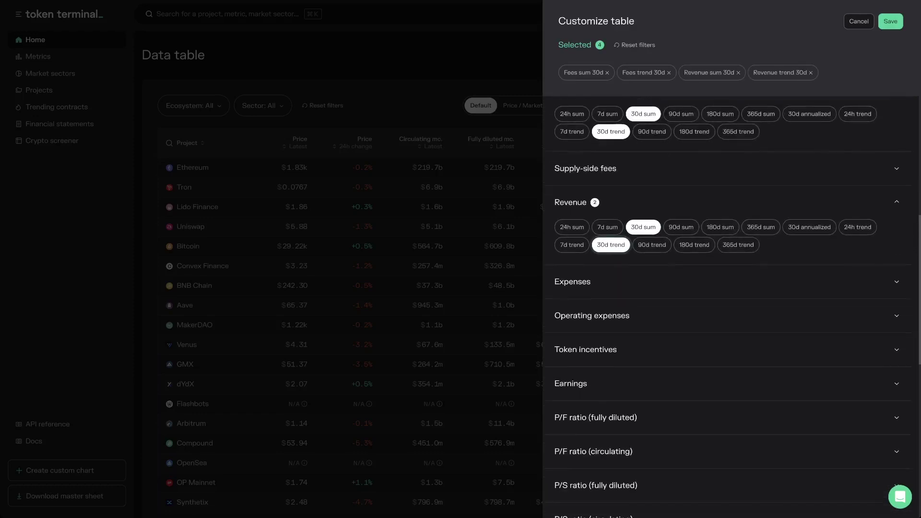
left_click(585, 350)
left_click(643, 375)
left_click(610, 392)
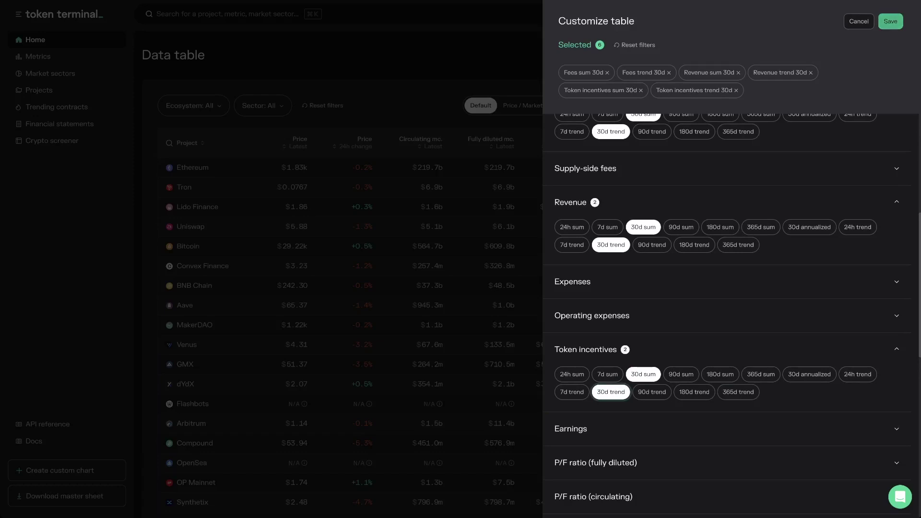
left_click(890, 21)
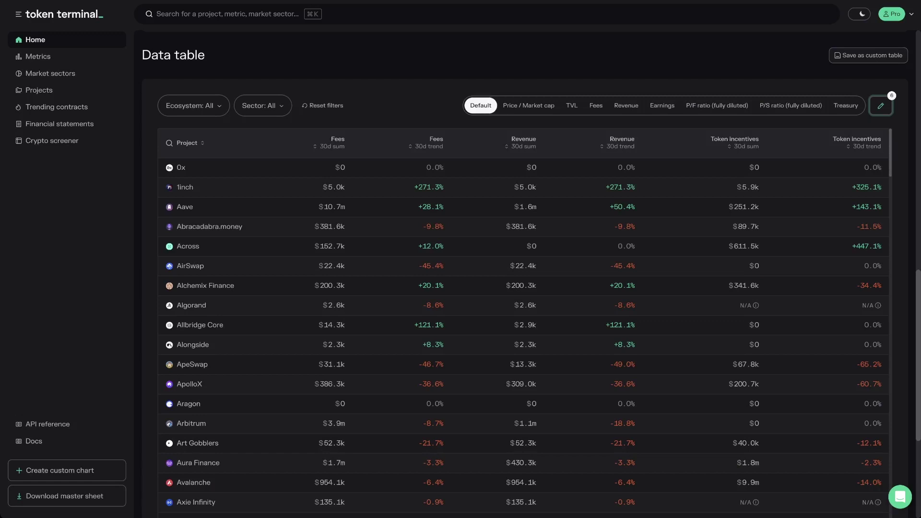
- Filter the customized table to projects whose 30-day fees sum is greater than $5000
left_click(329, 142)
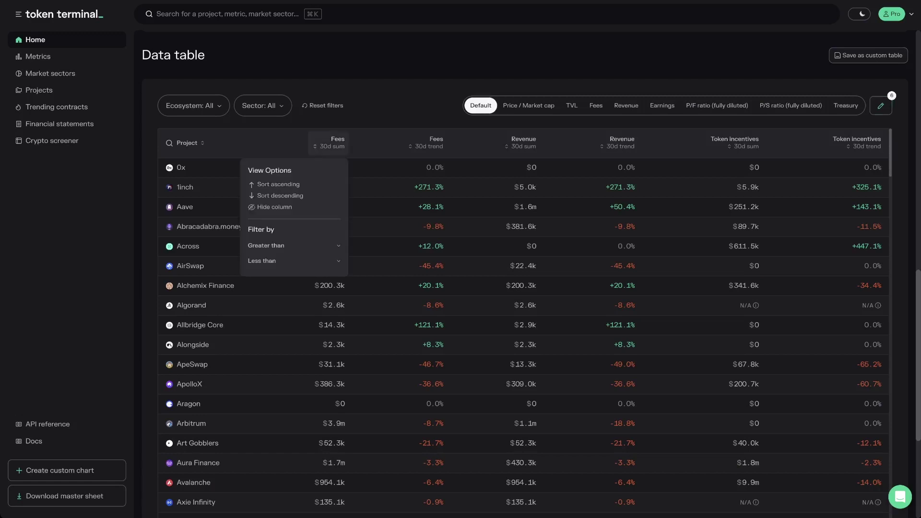
left_click(267, 246)
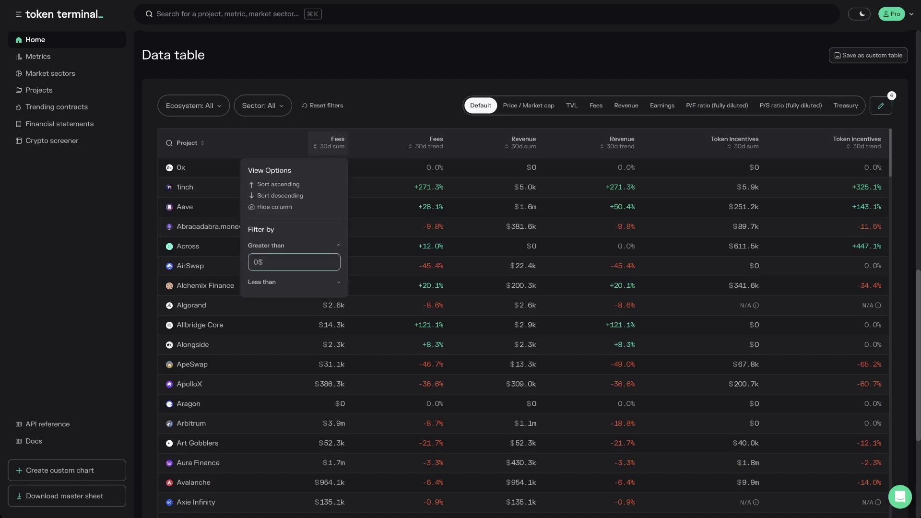
type("5000$")
key("Escape")
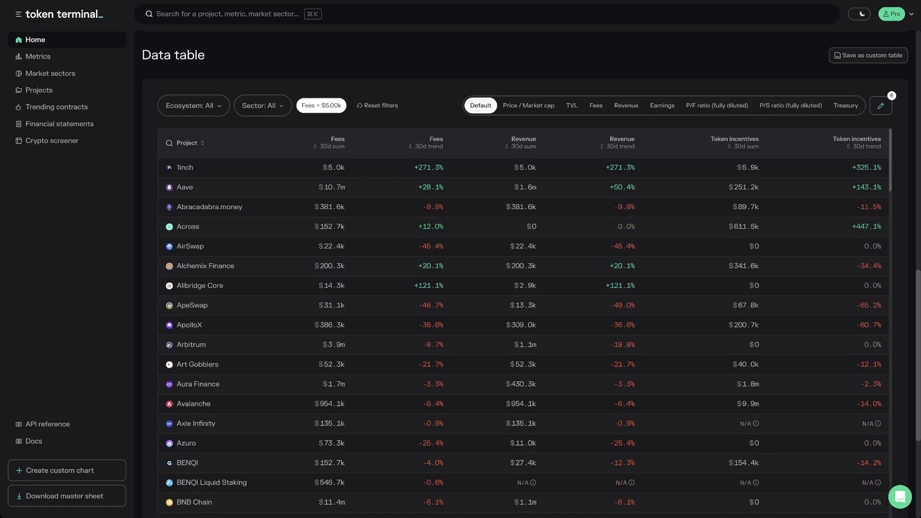
- Sort the table by the 30-day revenue trend in descending order and look through the rows down to the download option
left_click(619, 143)
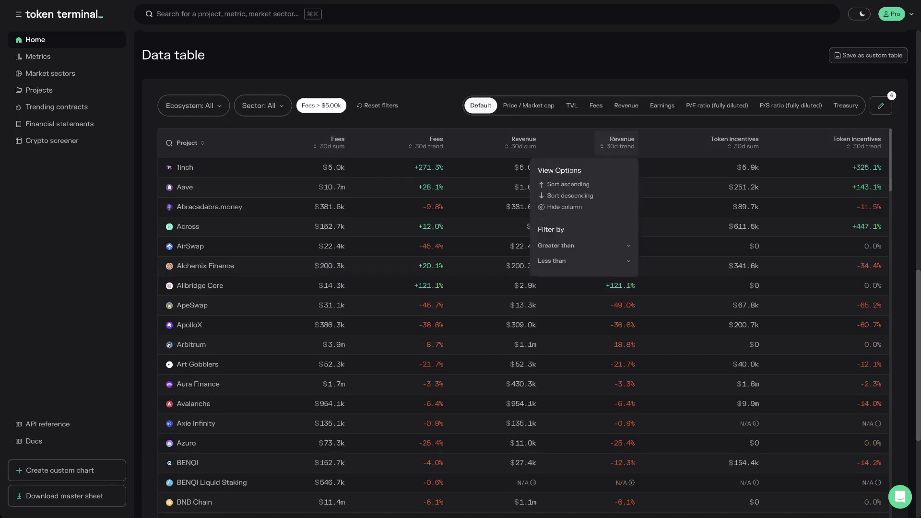
left_click(570, 195)
scroll(570, 201, "up", 1)
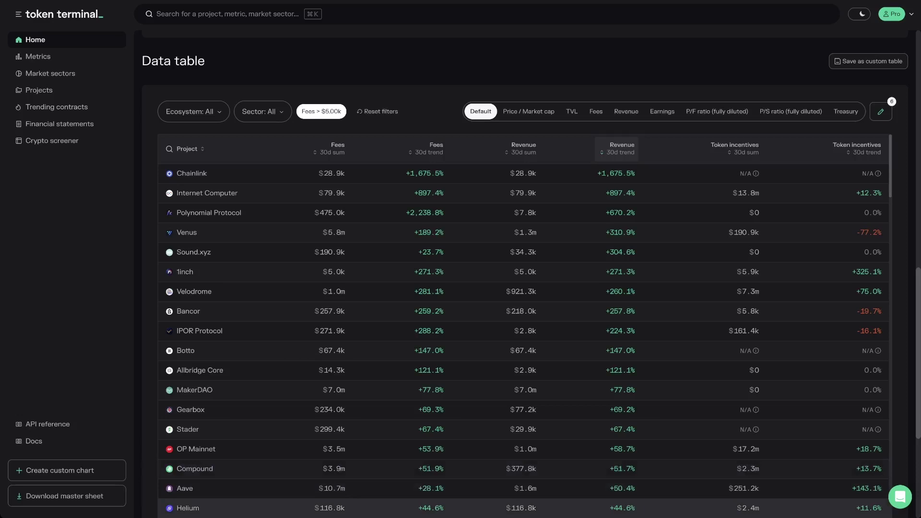
scroll(868, 406, "down", 4)
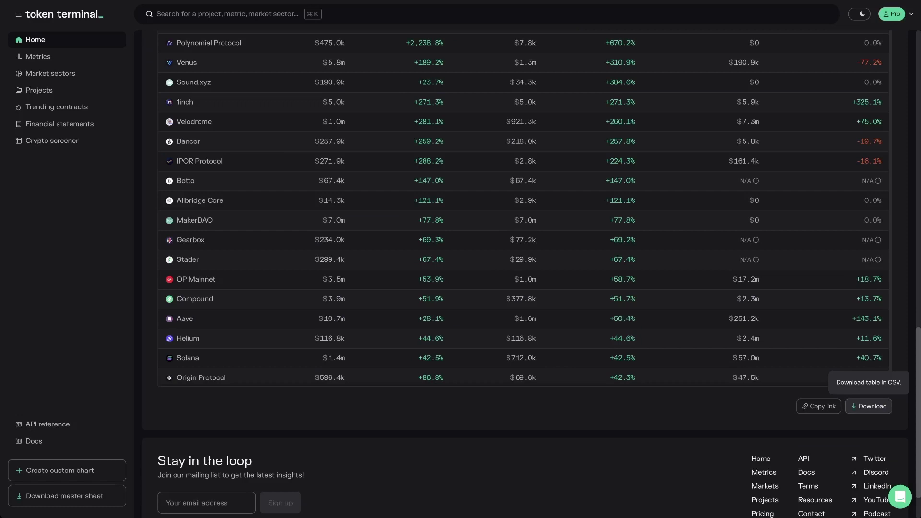
- Save the filtered table as a custom table named "my custom table"
scroll(526, 274, "up", 9)
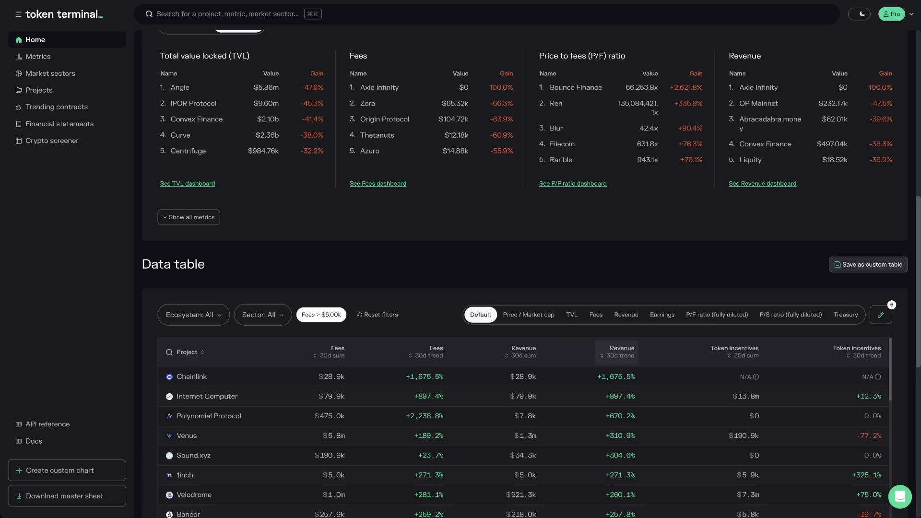
left_click(868, 264)
type("my custom table")
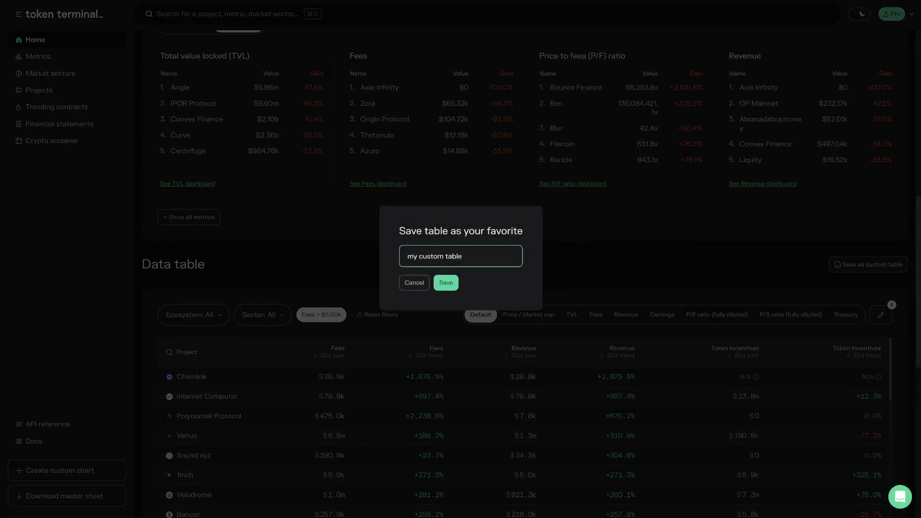
key("Return")
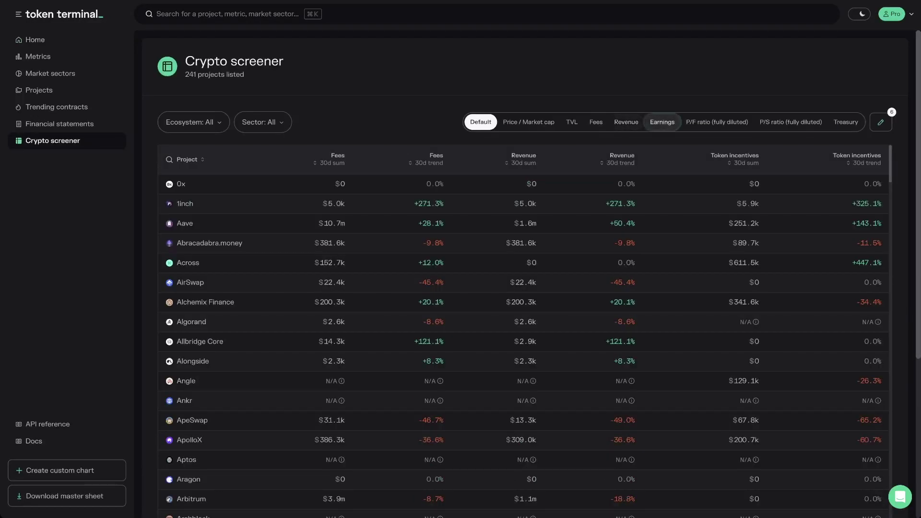
- Show the Earnings preset of metrics in the Crypto screener
left_click(662, 122)
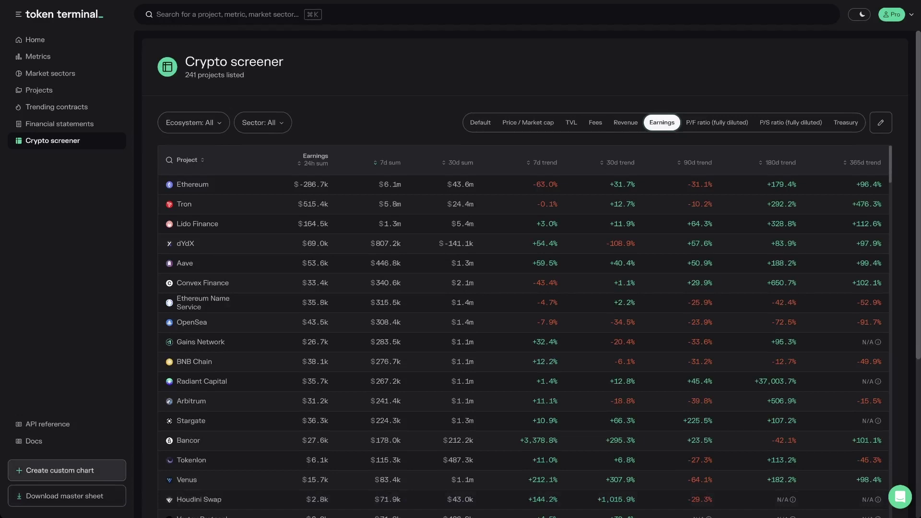
- Create a custom chart with Active users (daily) as the first metric for Blur and OpenSea, displayed as an area chart
left_click(67, 470)
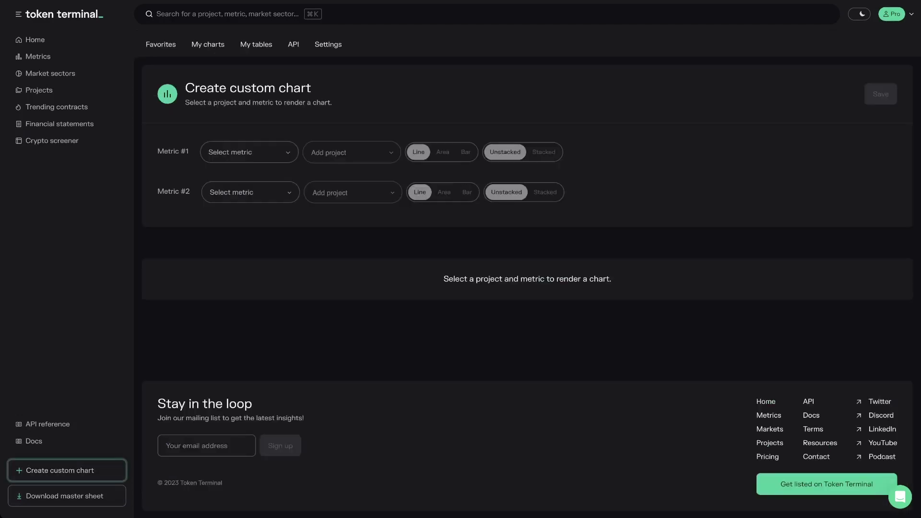
left_click(249, 152)
scroll(249, 242, "down", 5)
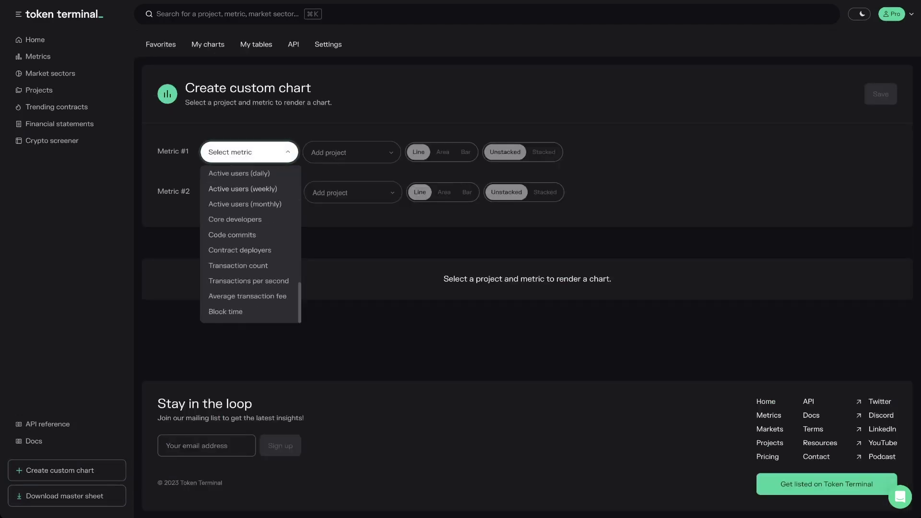
left_click(239, 173)
left_click(346, 152)
type("blur")
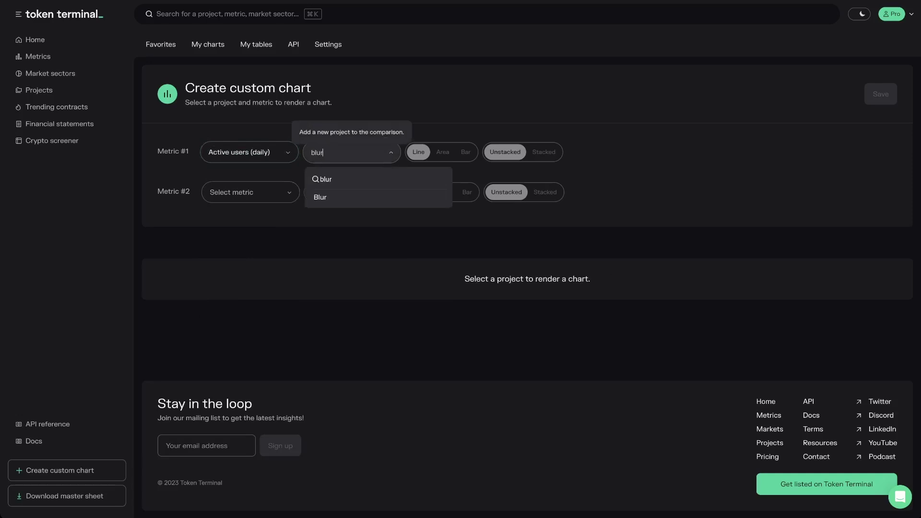
left_click(323, 179)
type("ope")
left_click(322, 179)
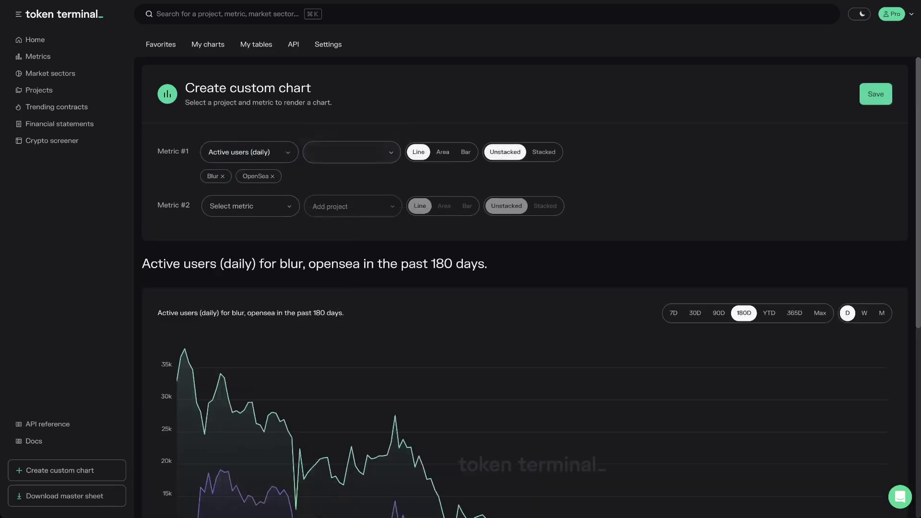
left_click(442, 152)
- Add Trading volume as the chart's second metric for Blur and OpenSea and look over the combined chart
left_click(250, 206)
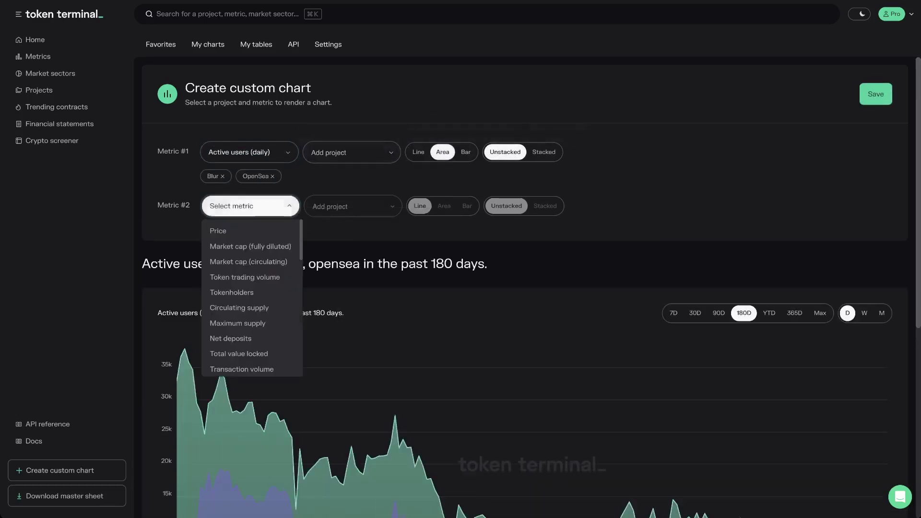
scroll(252, 297, "down", 1)
scroll(252, 298, "down", 1)
left_click(235, 291)
left_click(336, 206)
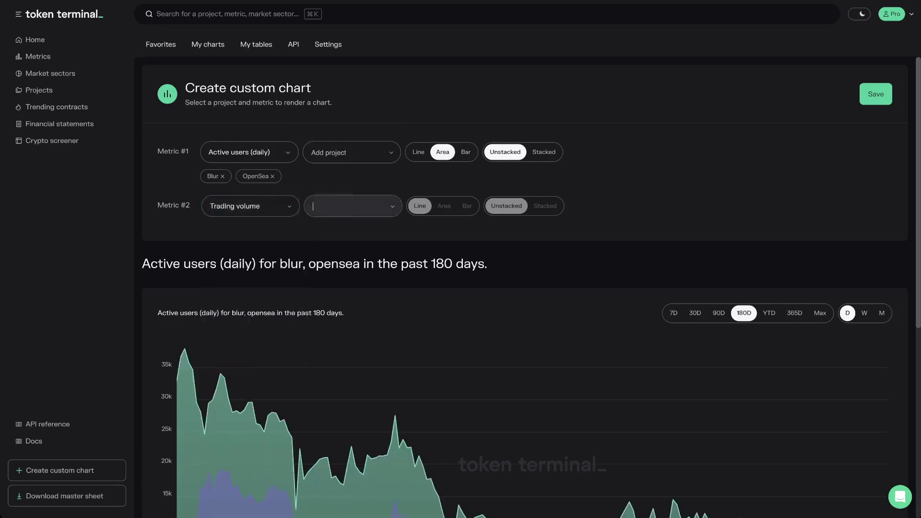
type("blur")
key("Return")
type("ope")
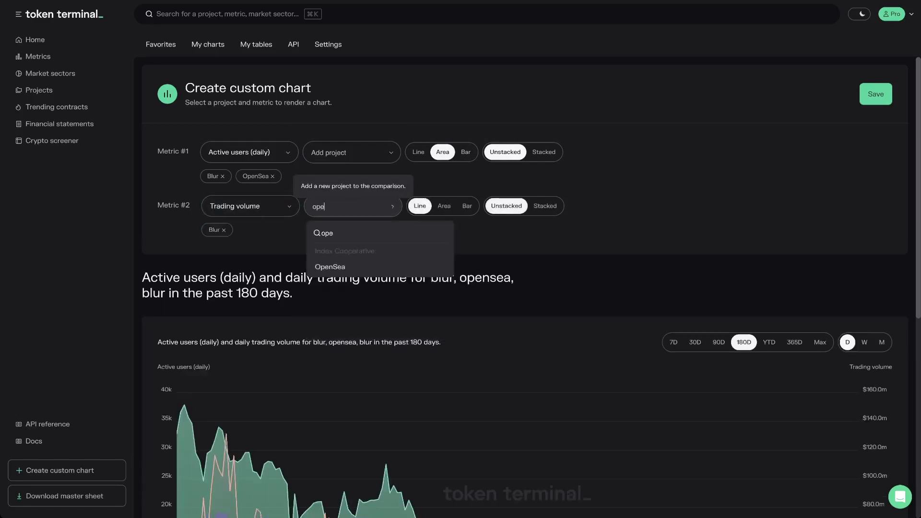
key("Return")
scroll(791, 383, "down", 4)
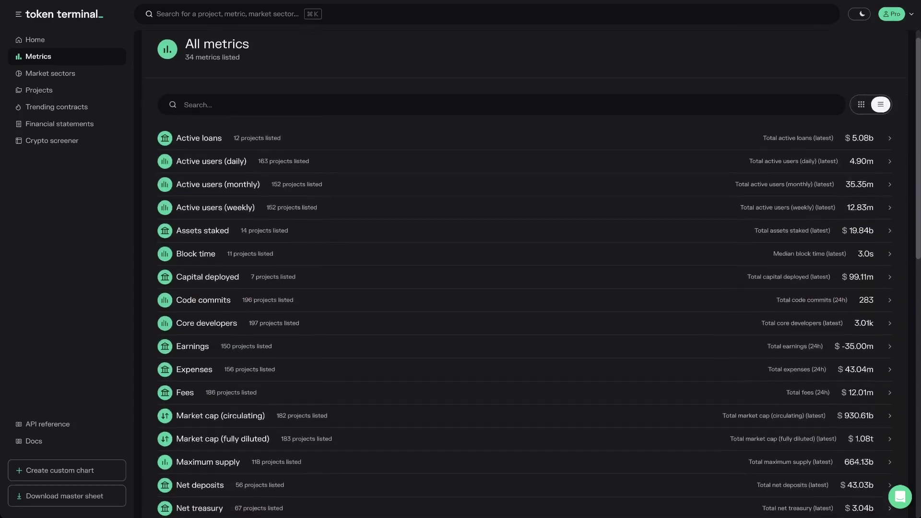
- Browse the full set of metrics on the All metrics page in list view and in grid view
scroll(524, 127, "down", 6)
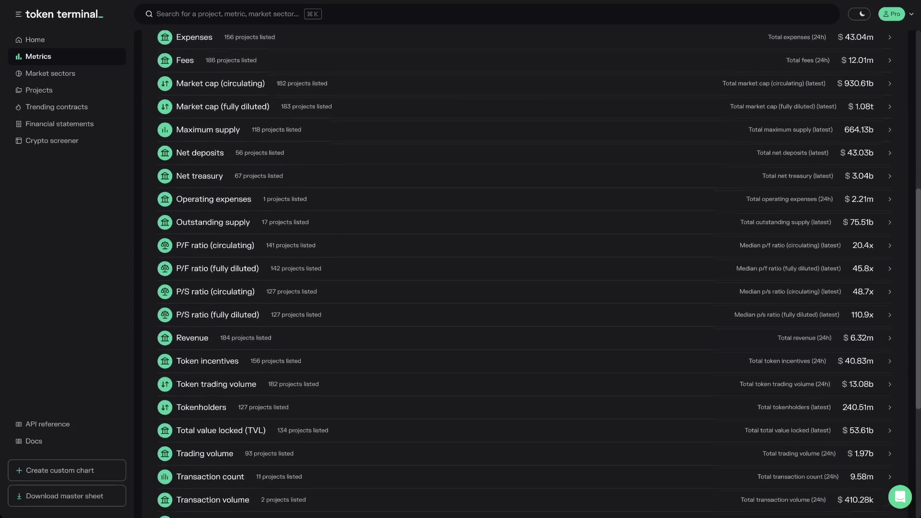
scroll(524, 126, "down", 5)
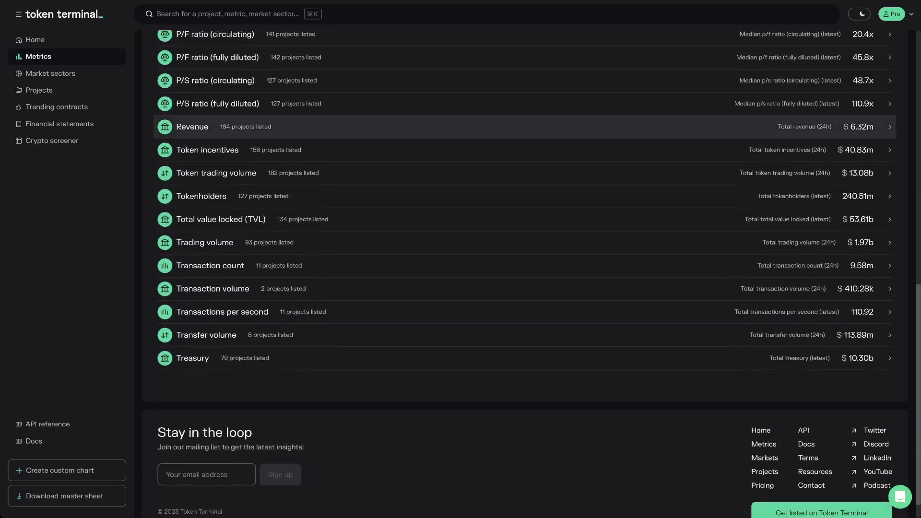
scroll(525, 126, "up", 11)
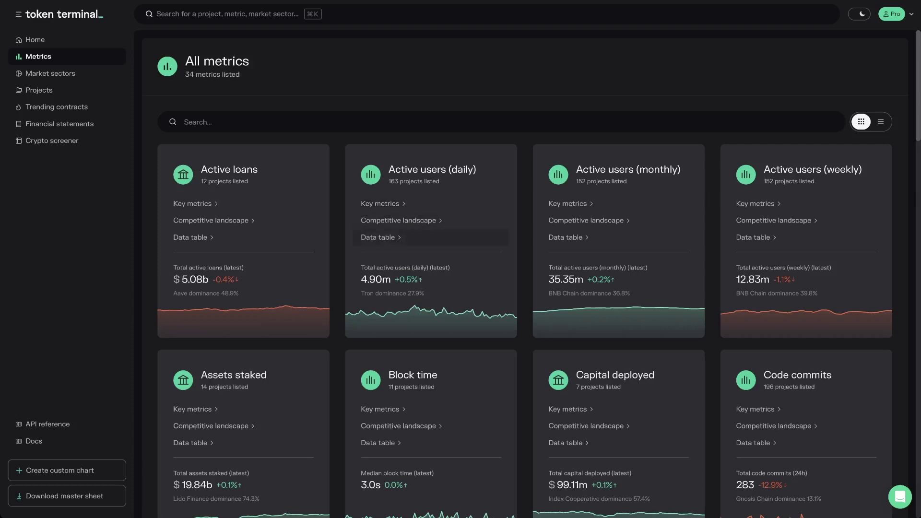
scroll(432, 203, "down", 15)
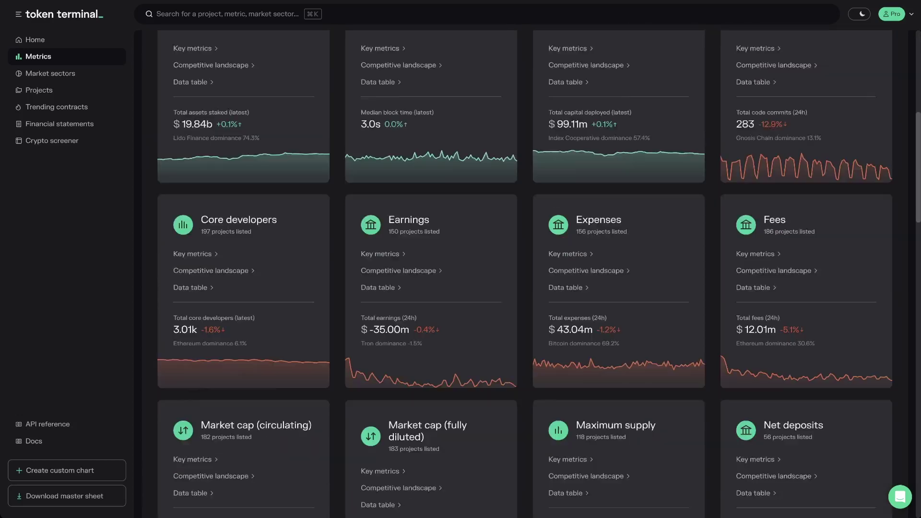
- Open the Token incentives metric and view its Top 25 projects chart's methodology, sources and enlarged version
scroll(432, 274, "down", 11)
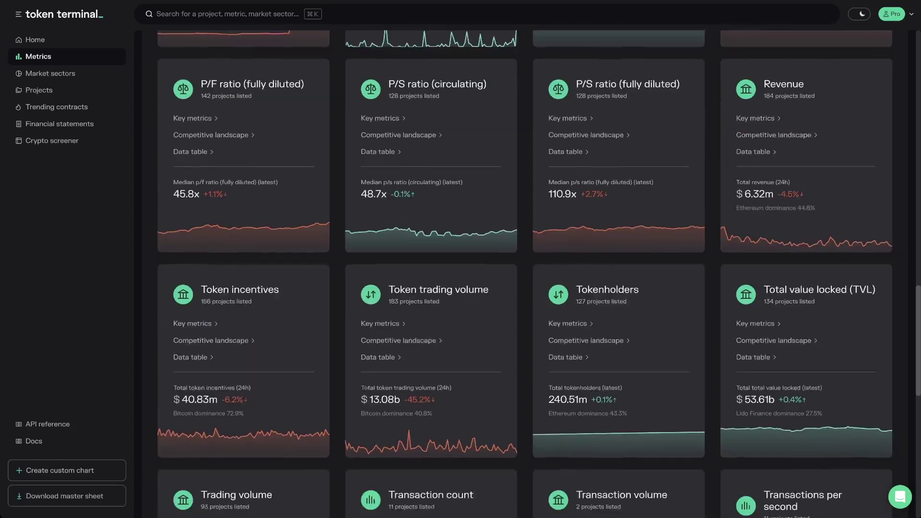
left_click(240, 201)
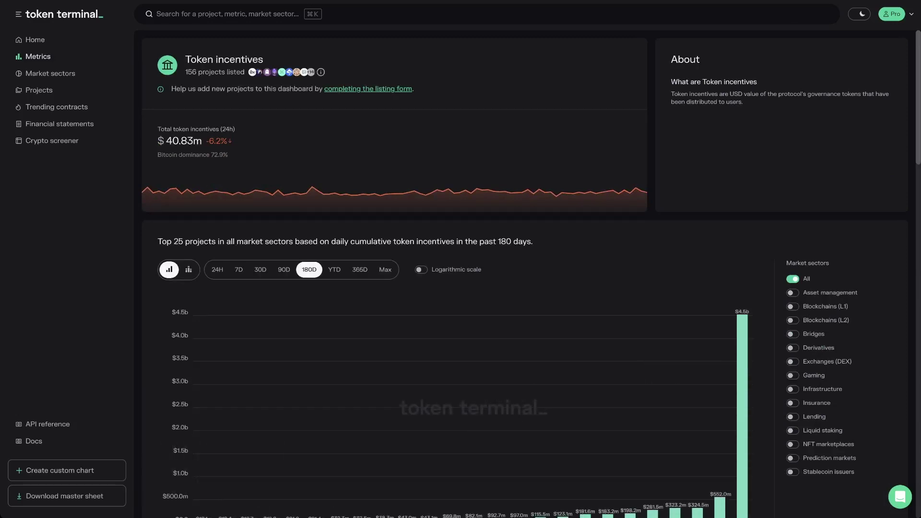
scroll(524, 275, "down", 2)
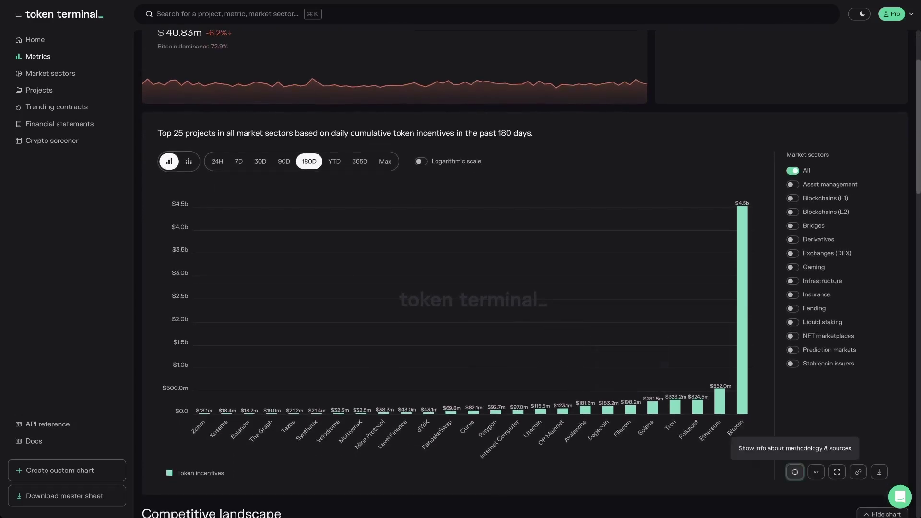
left_click(795, 472)
left_click(837, 472)
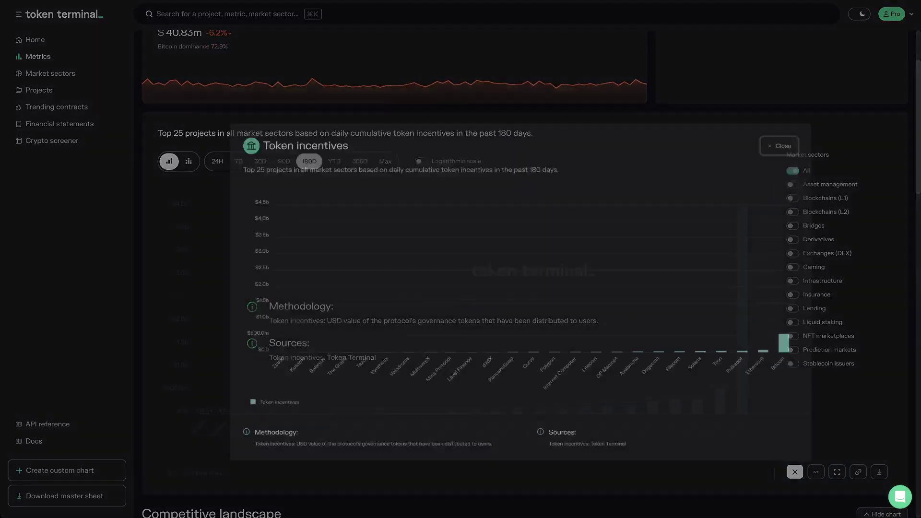
left_click(768, 84)
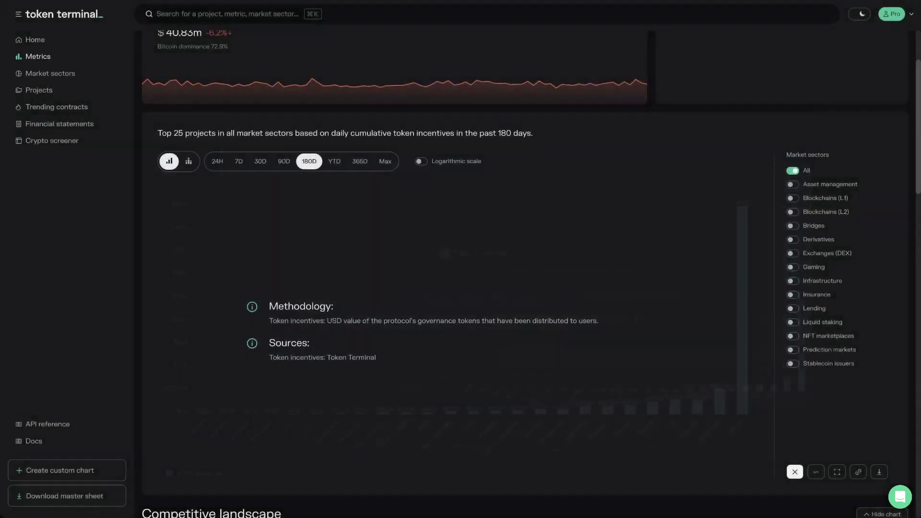
left_click(795, 472)
- Limit the token incentives chart to the Asset management sector and display it as daily bars over time
left_click(793, 183)
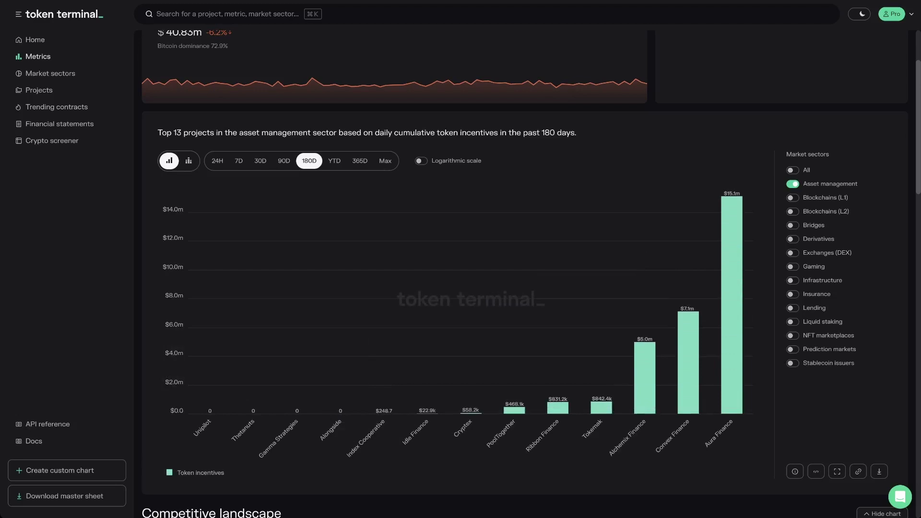
left_click(188, 161)
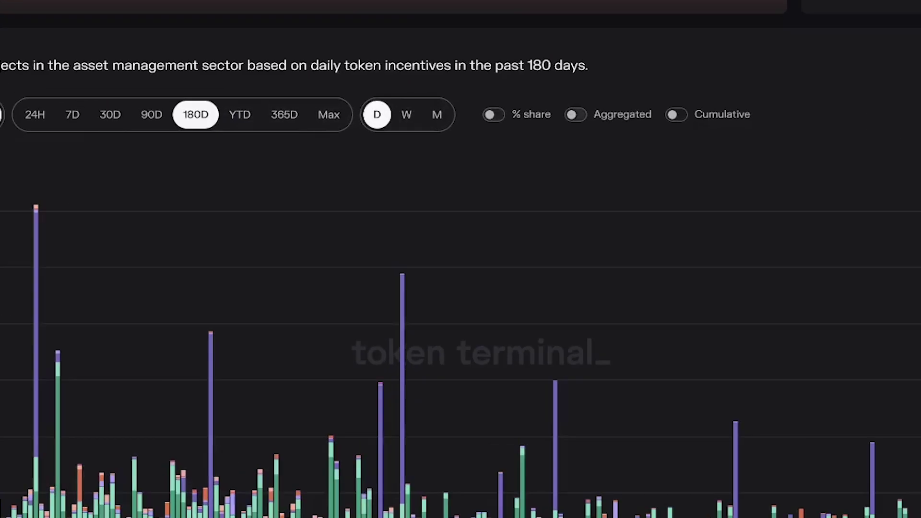
- Look through the project options of the token incentives Competitive landscape chart and remove Solana from the comparison
scroll(525, 274, "down", 6)
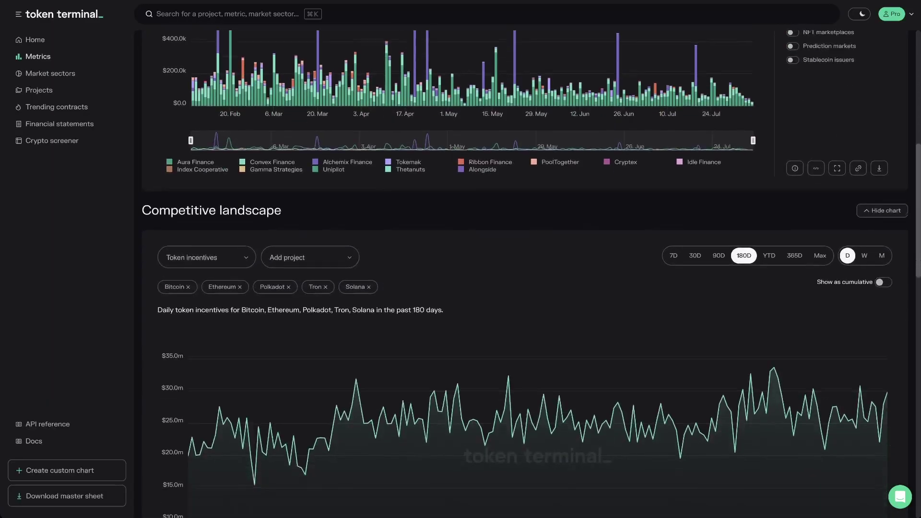
scroll(531, 273, "down", 3)
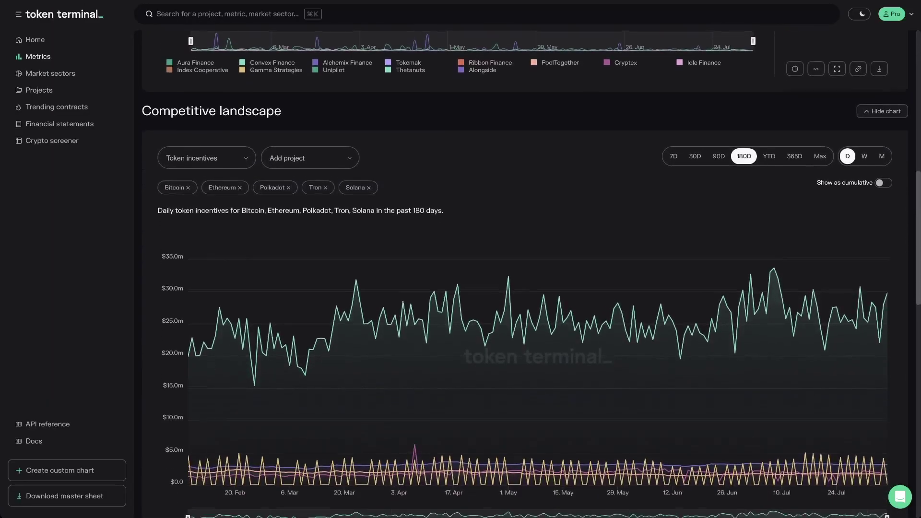
left_click(307, 138)
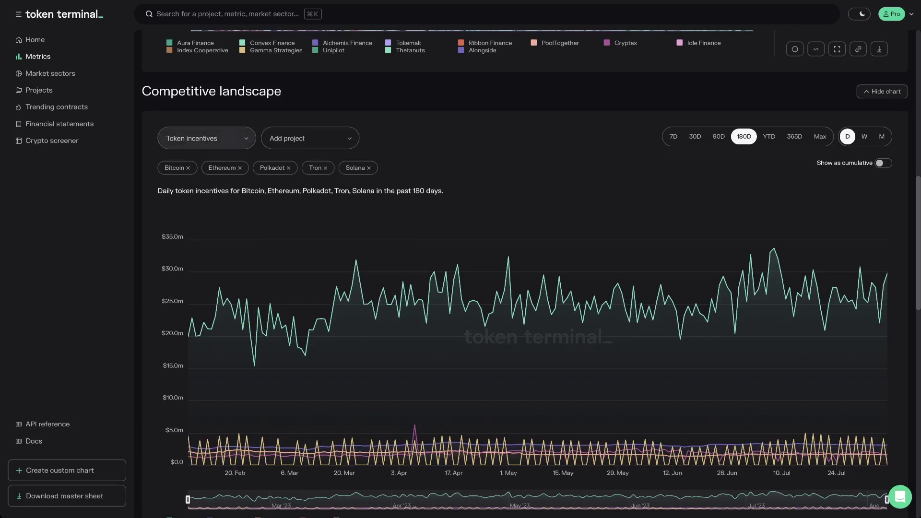
left_click(207, 139)
left_click(288, 138)
left_click(287, 138)
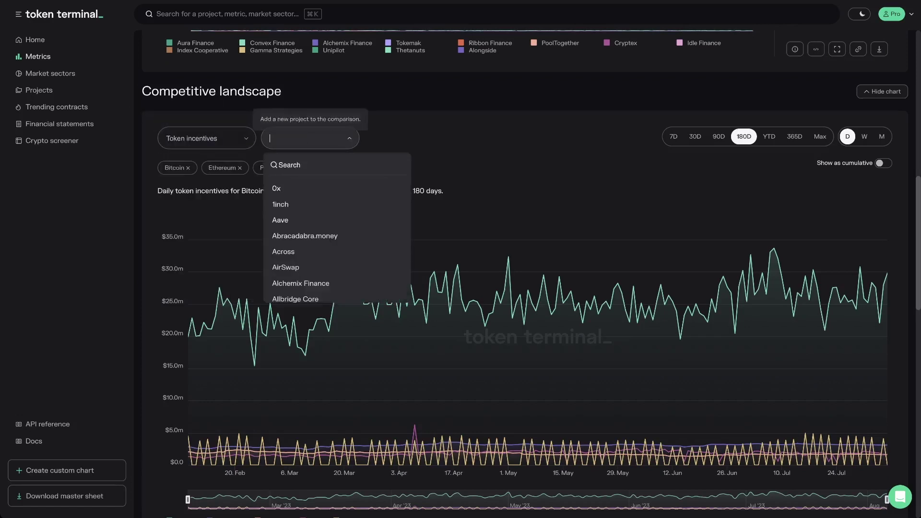
scroll(335, 230, "down", 5)
key("Escape")
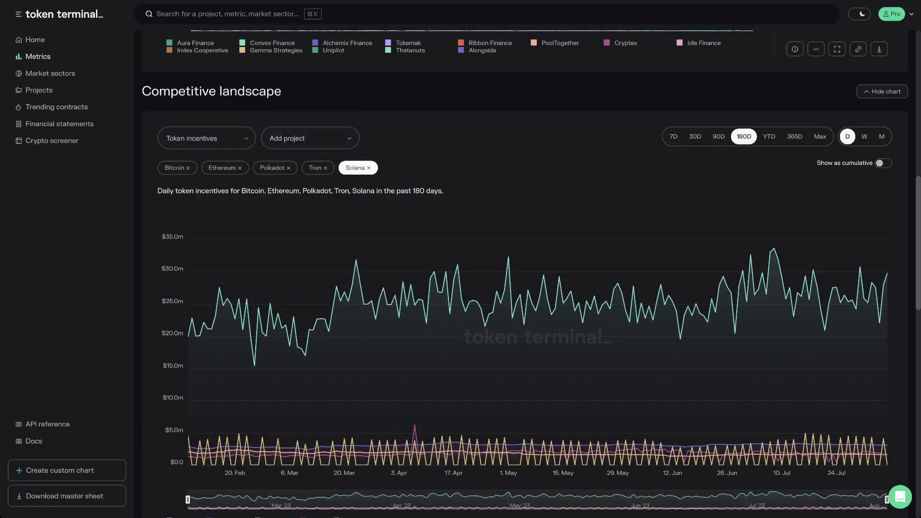
left_click(369, 168)
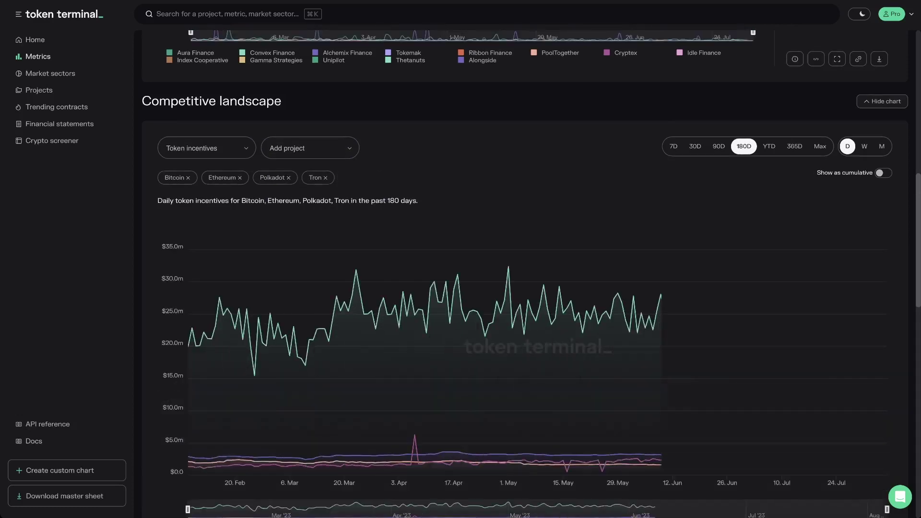
- Review the remaining projects' comparison chart and the Token incentives data table, and open the table's editing option
scroll(336, 178, "down", 1)
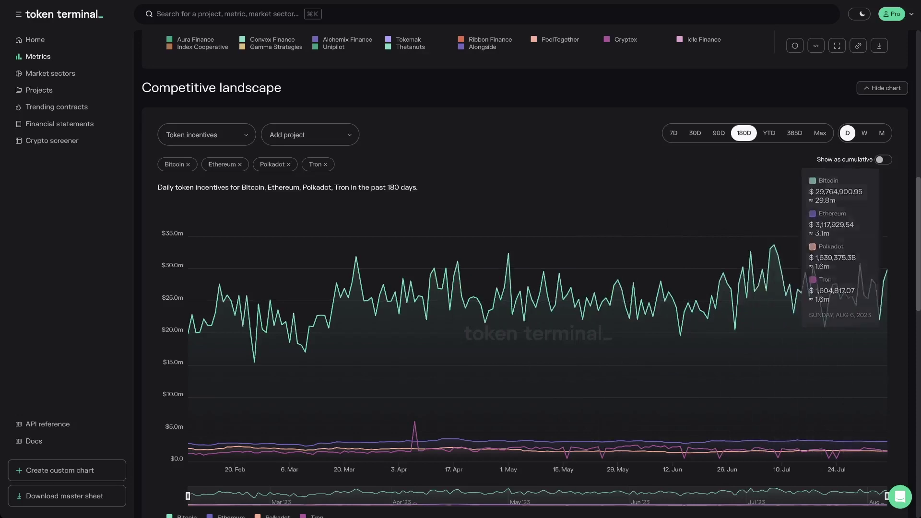
scroll(864, 317, "down", 1)
scroll(527, 269, "down", 10)
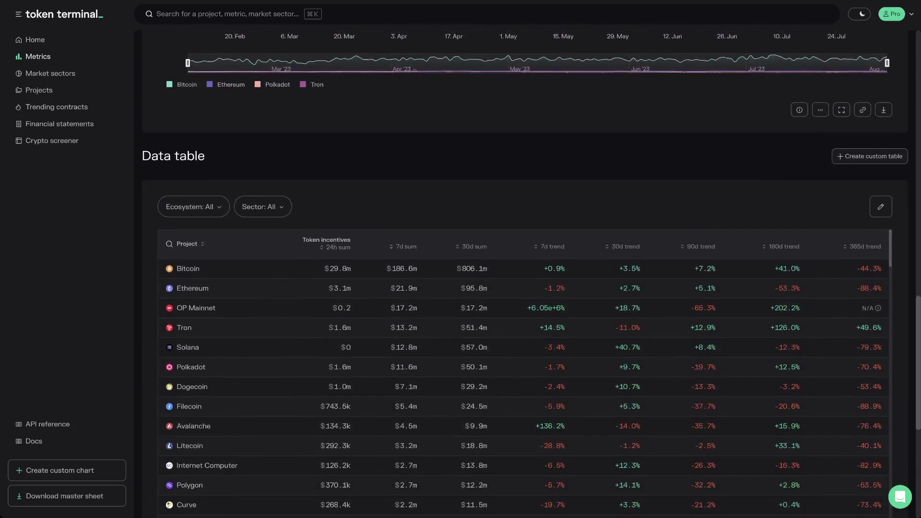
scroll(527, 269, "down", 1)
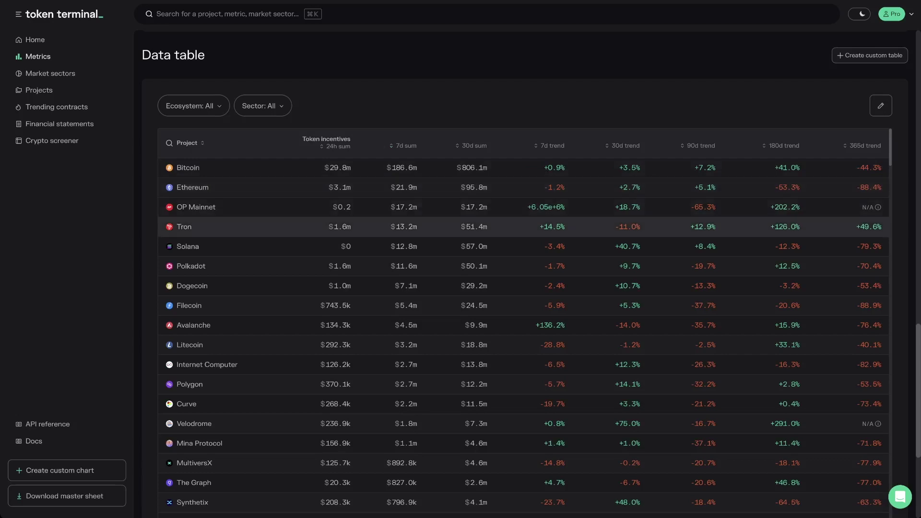
left_click(880, 106)
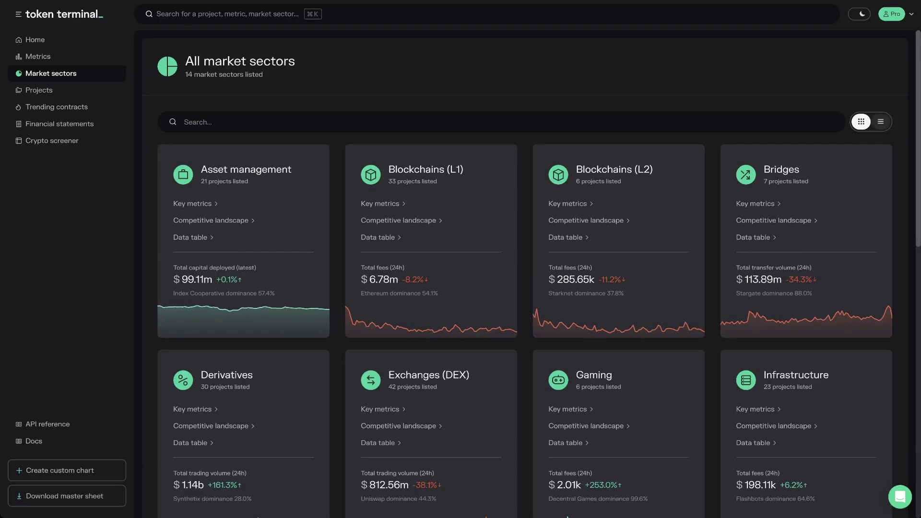
- View all market sectors in list and grid view, and open the key metrics of Exchanges (DEX)
left_click(881, 122)
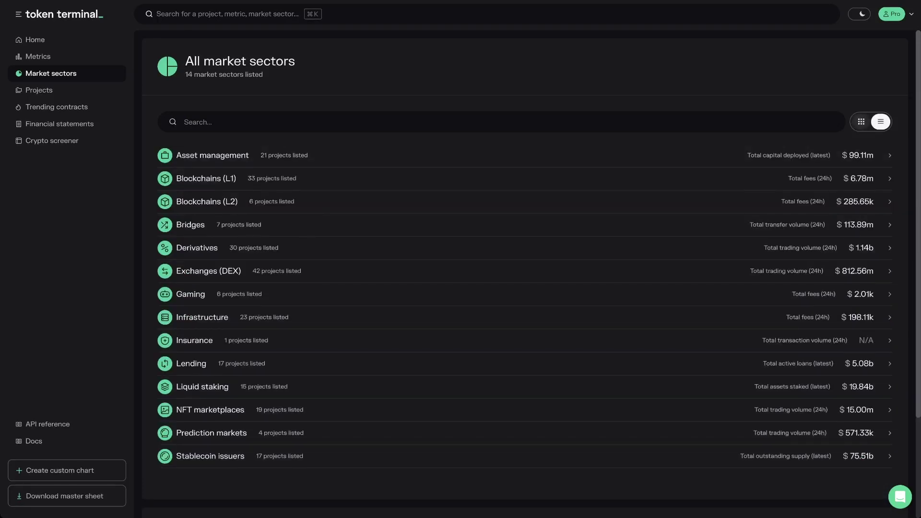
left_click(861, 122)
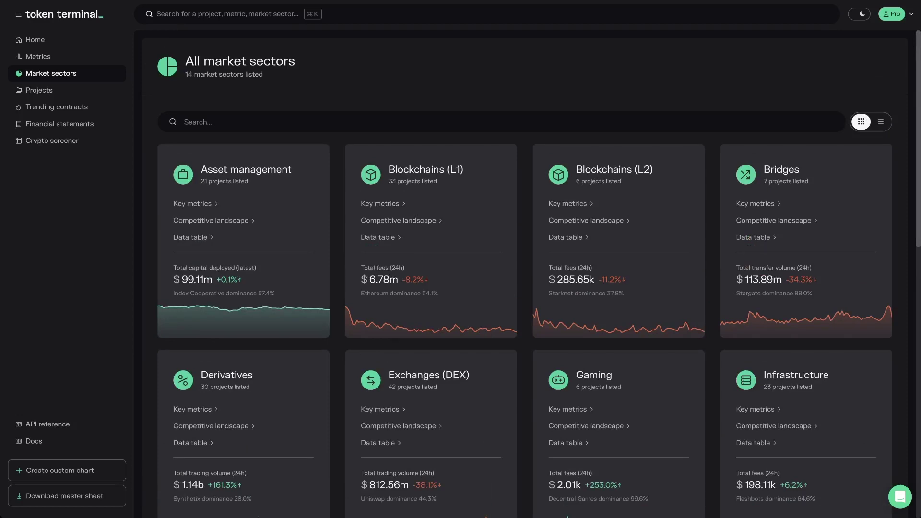
scroll(532, 273, "down", 4)
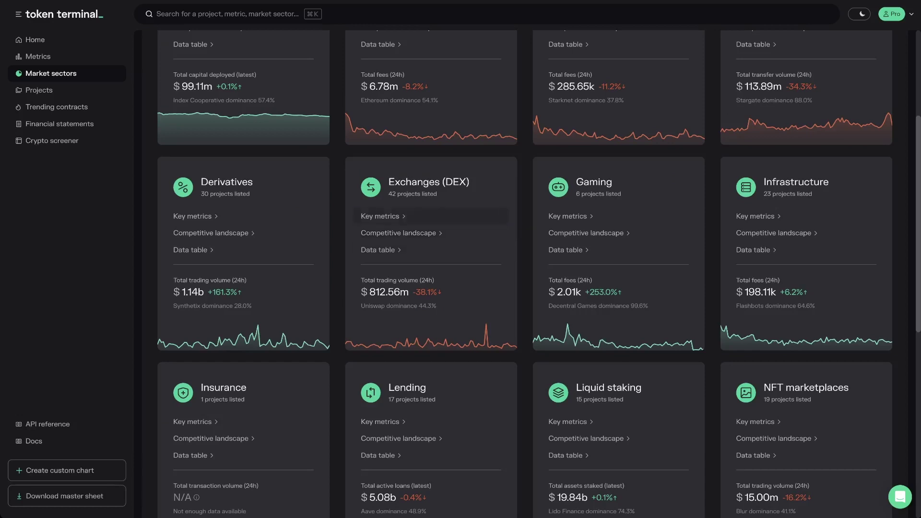
left_click(380, 217)
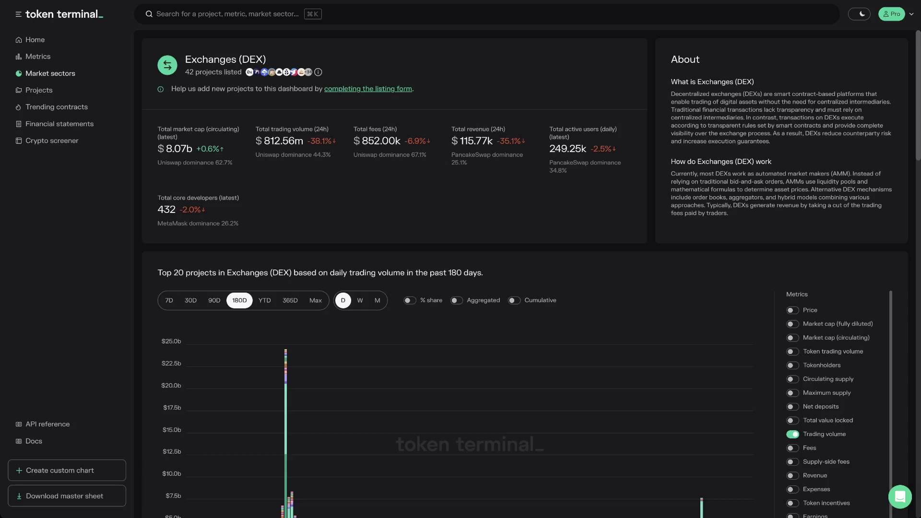
- Switch the Exchanges (DEX) chart to Revenue and view its methodology, sources and enlarged version
scroll(532, 274, "down", 3)
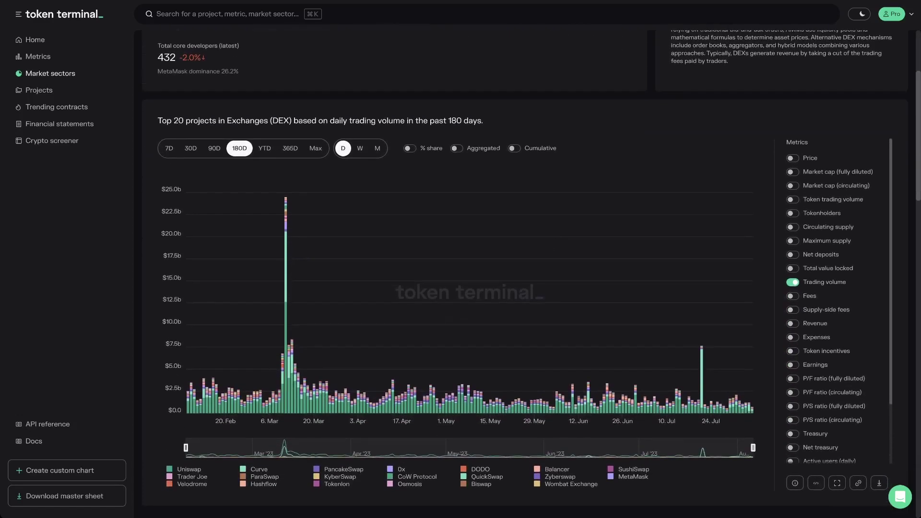
left_click(793, 312)
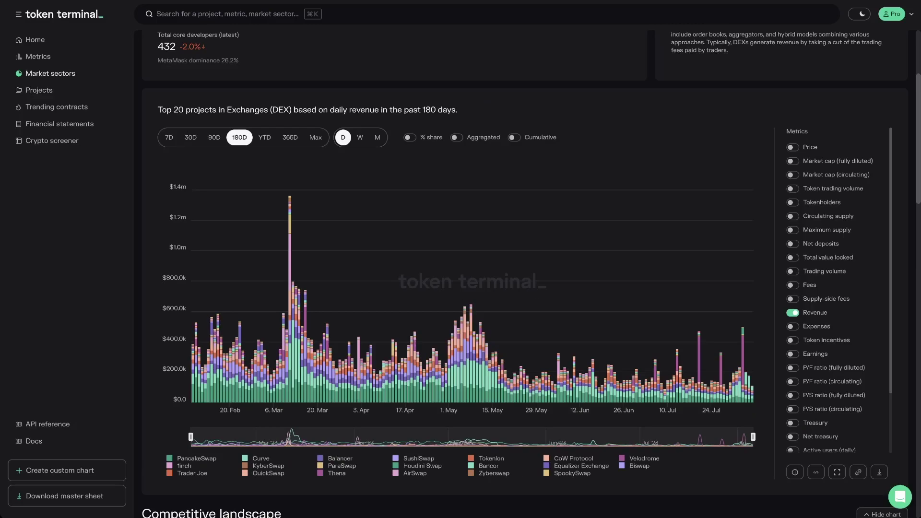
left_click(794, 472)
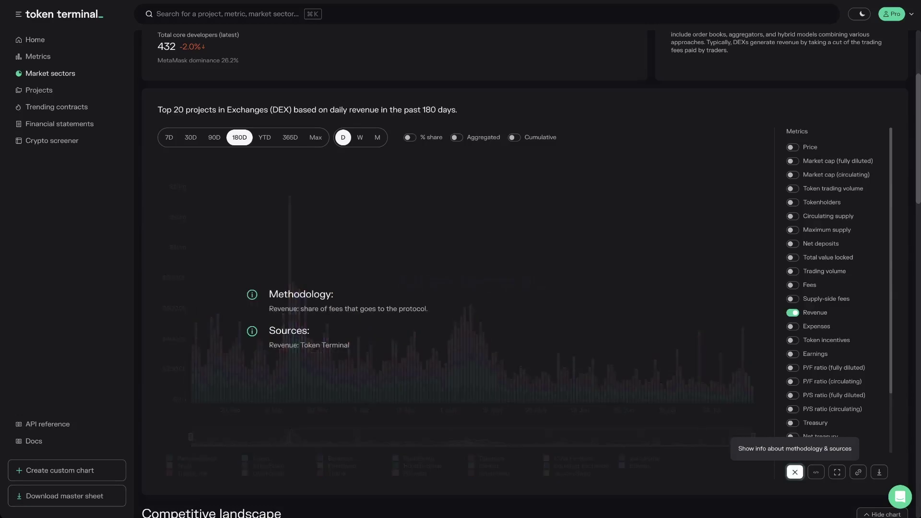
left_click(838, 472)
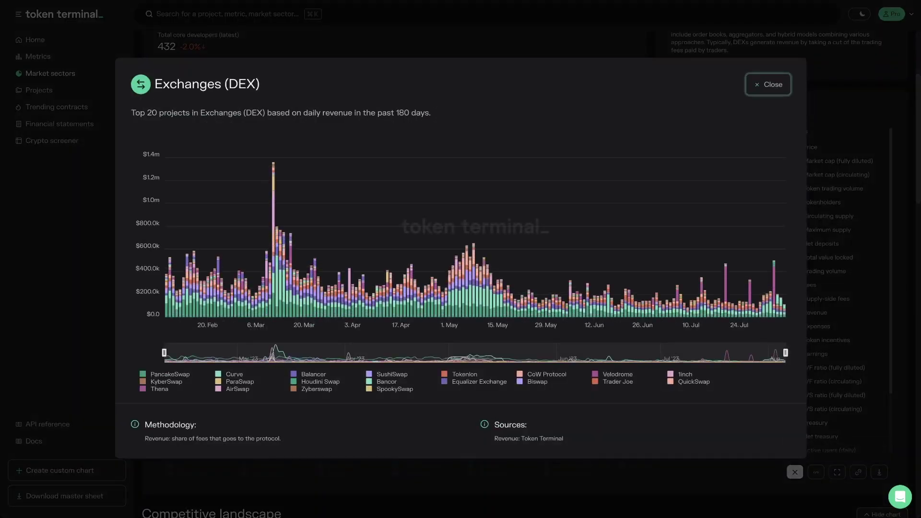
key("Escape")
- Check the metric and project options of the Exchanges (DEX) Competitive landscape chart and remove DFX Finance from the comparison
scroll(527, 273, "down", 9)
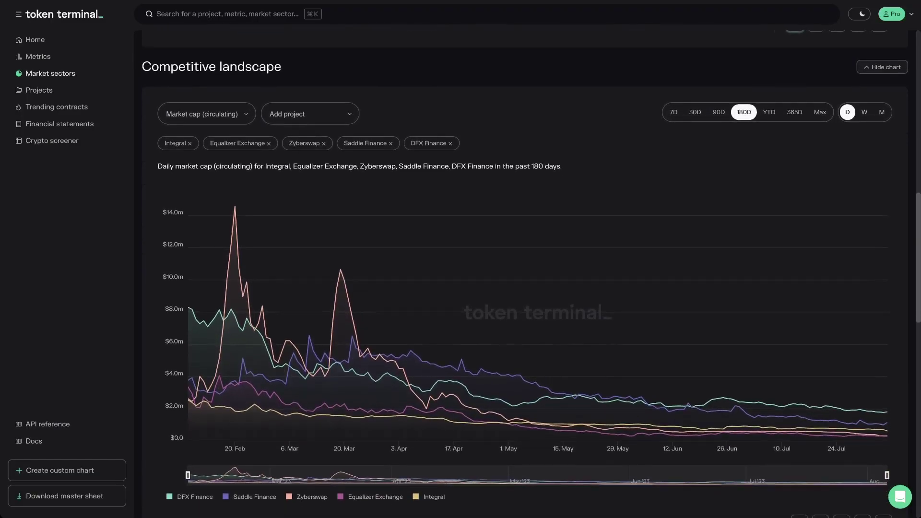
left_click(204, 114)
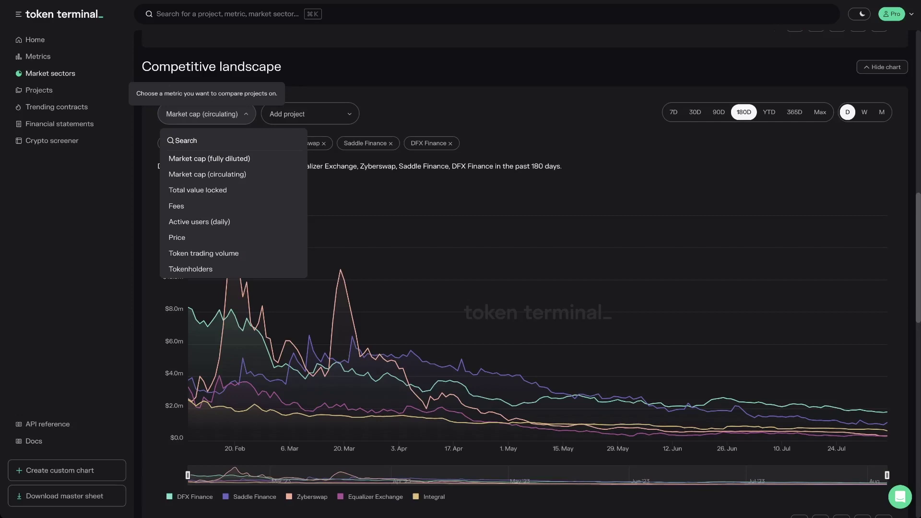
left_click(307, 114)
left_click(307, 114)
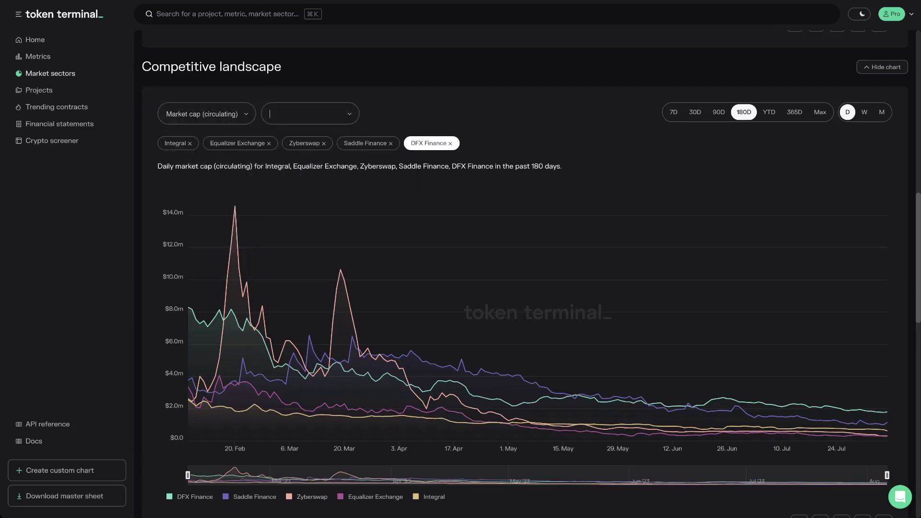
left_click(450, 143)
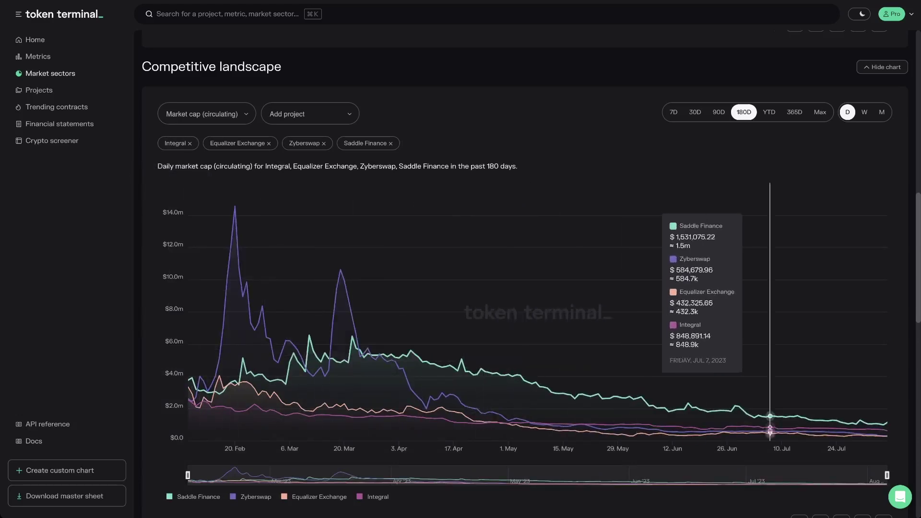
- Review the Exchanges (DEX) data table and open its editing option
scroll(528, 288, "down", 4)
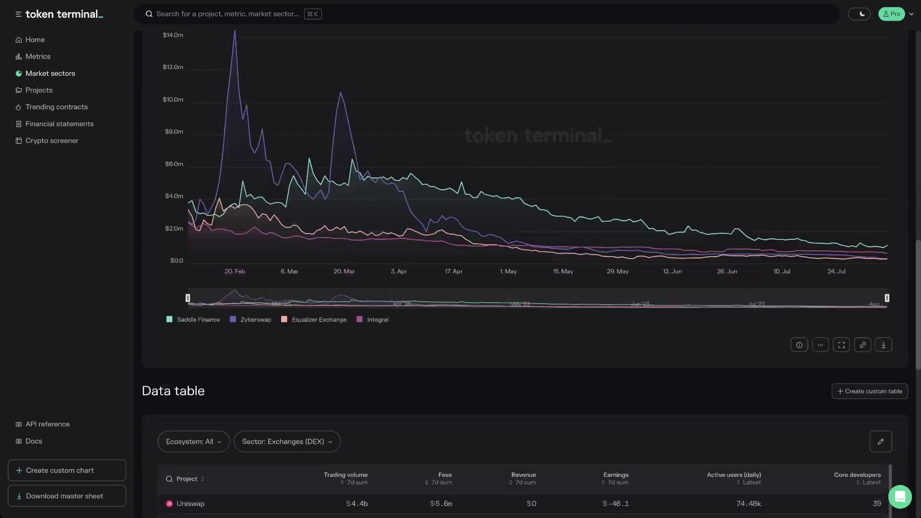
scroll(528, 273, "down", 7)
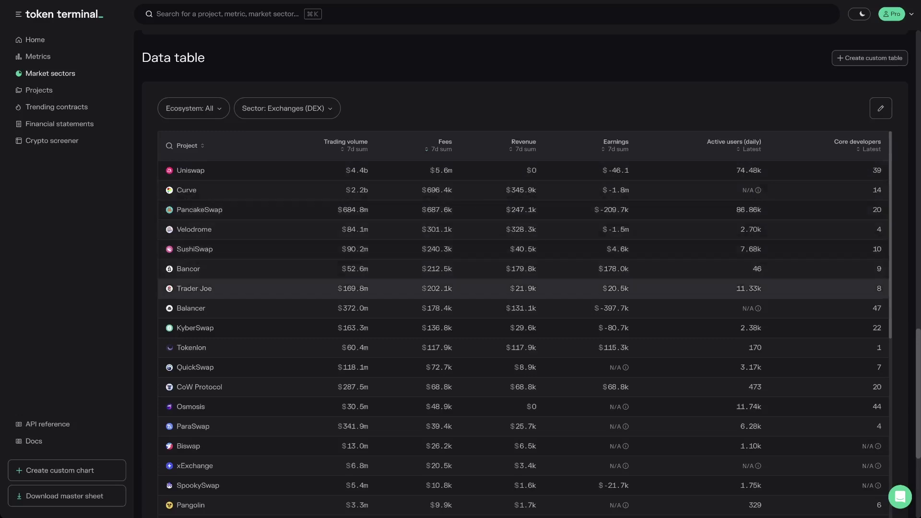
left_click(881, 108)
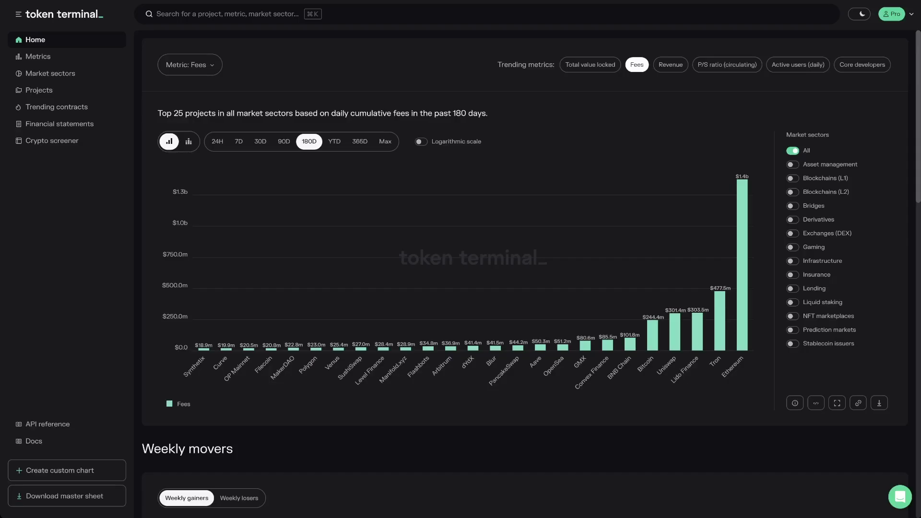
- View the new and trending projects in the site search, and search for "compound"
key("super+k")
left_click(233, 54)
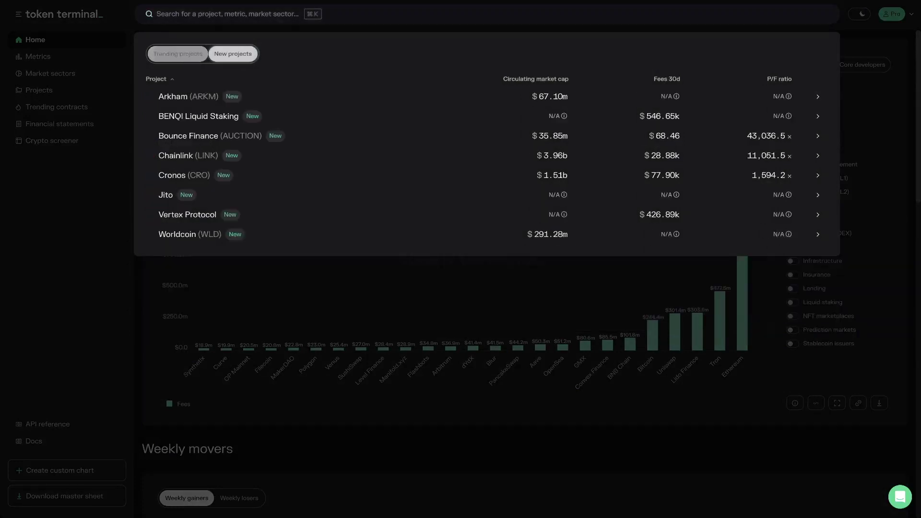
left_click(178, 54)
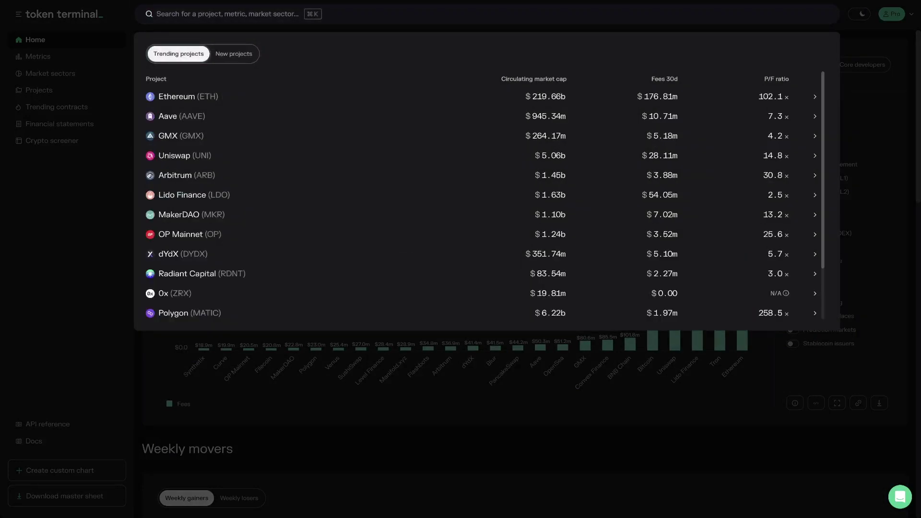
type("compound")
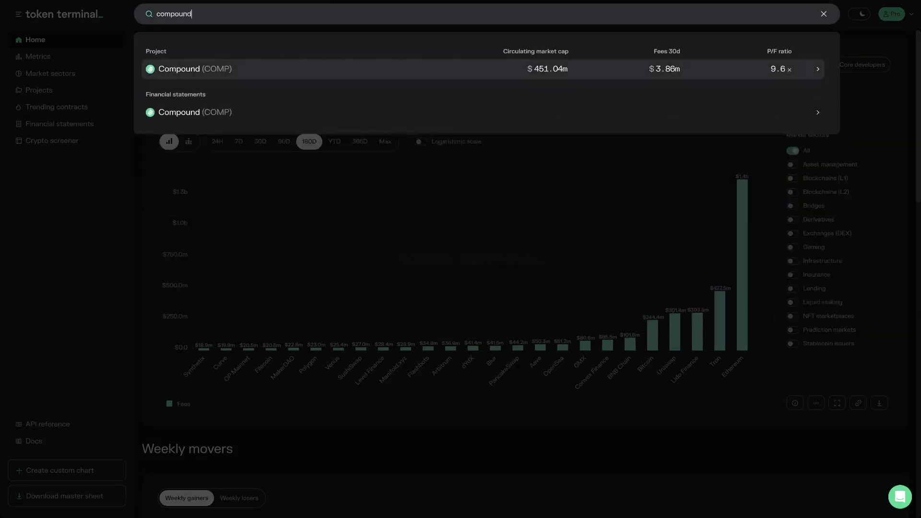
- Open the Compound project page, add it to favorites, and check the Favorites page before returning to the project
key("Return")
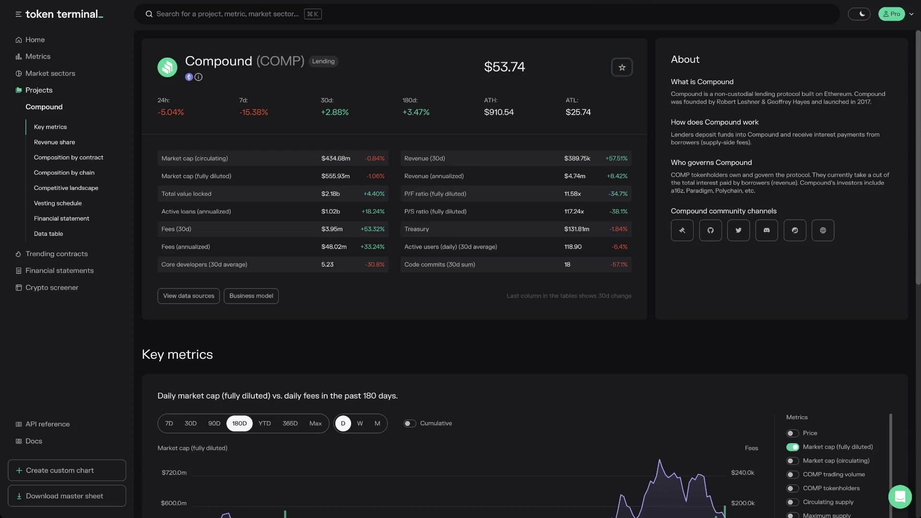
left_click(622, 67)
left_click(911, 14)
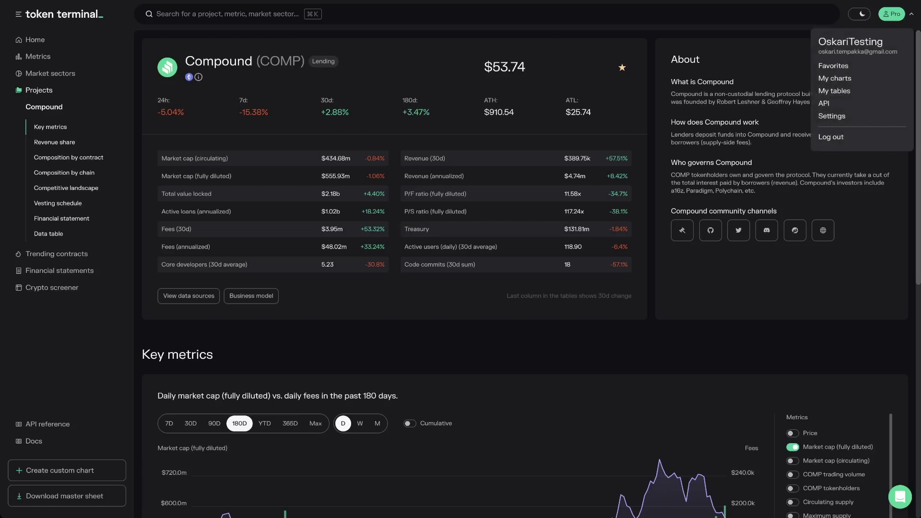
left_click(833, 63)
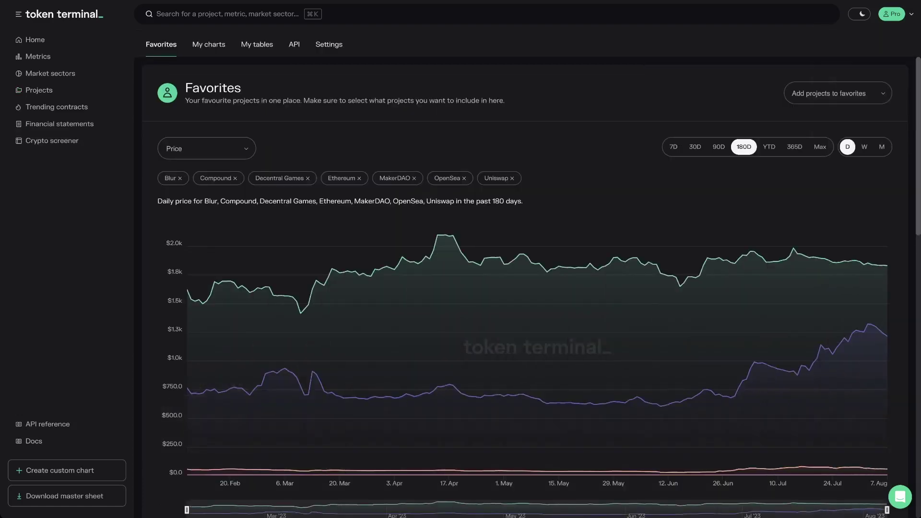
key("alt+Left")
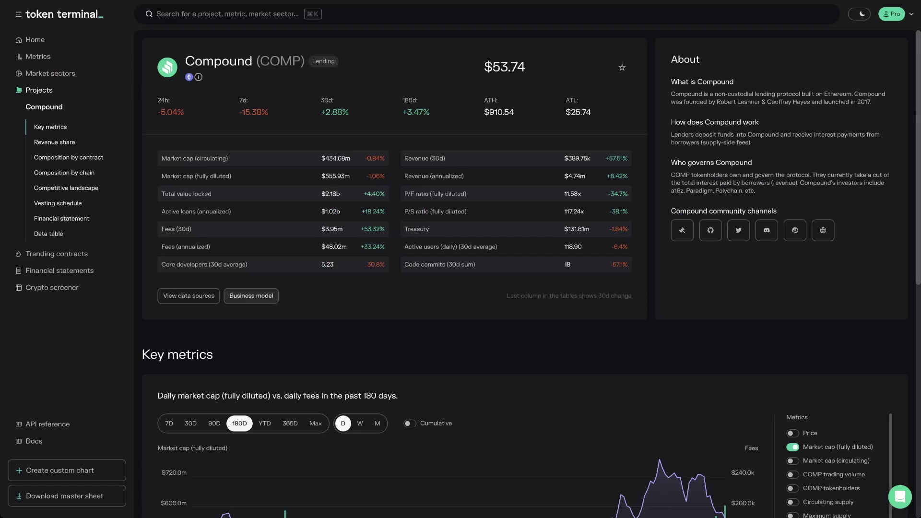
- View Compound's on-chain data sources and its business model diagram
left_click(115, 287)
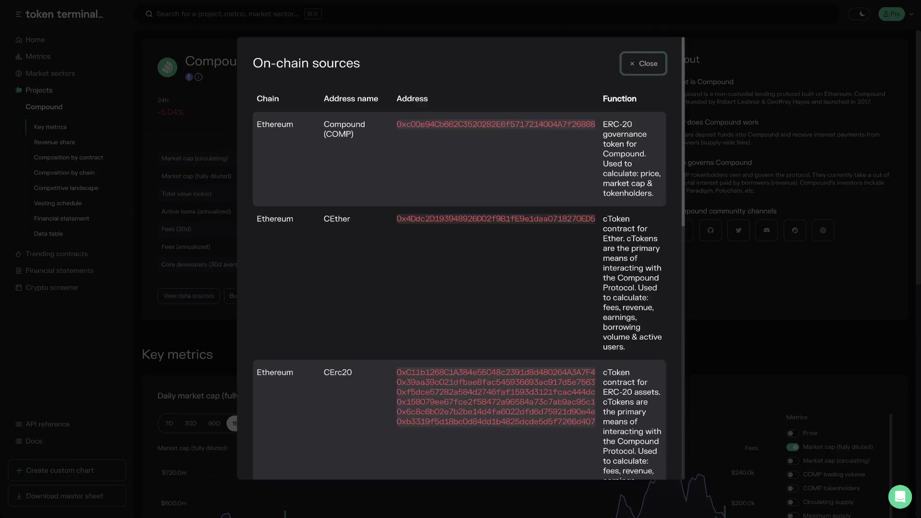
scroll(460, 259, "down", 4)
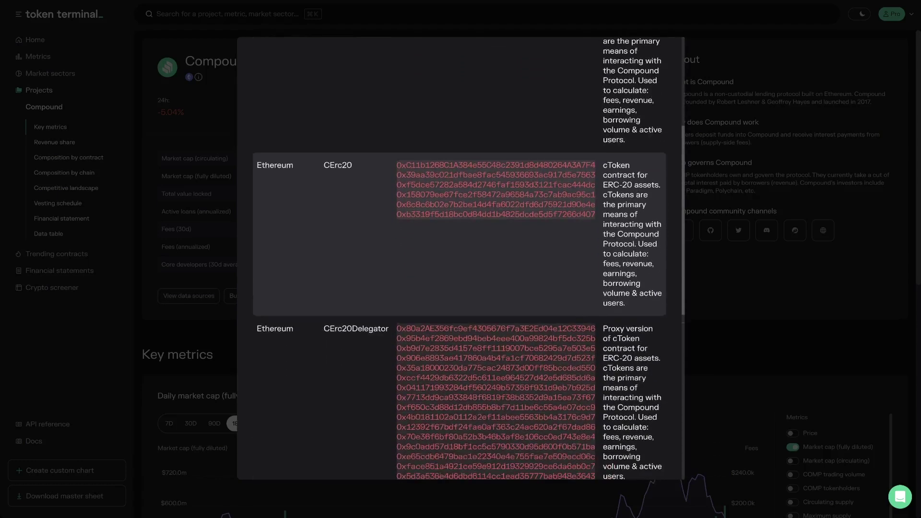
scroll(459, 259, "down", 5)
key("Escape")
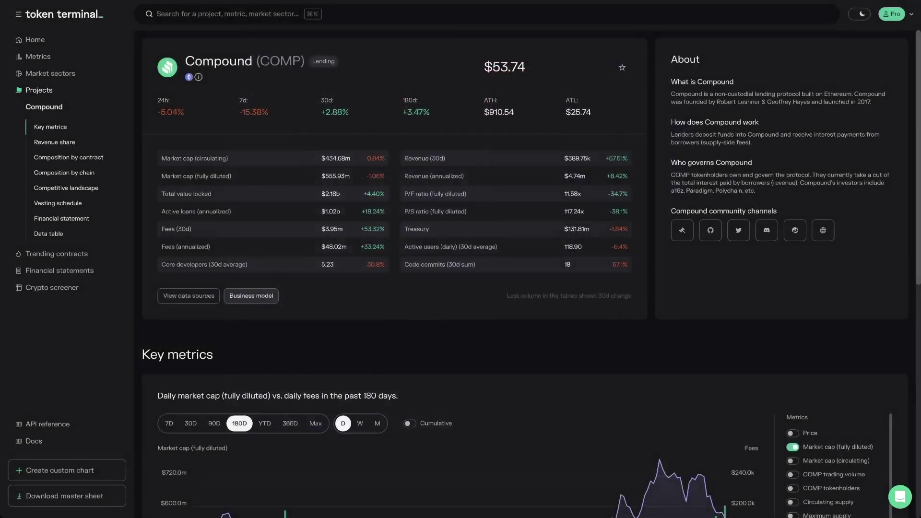
left_click(251, 296)
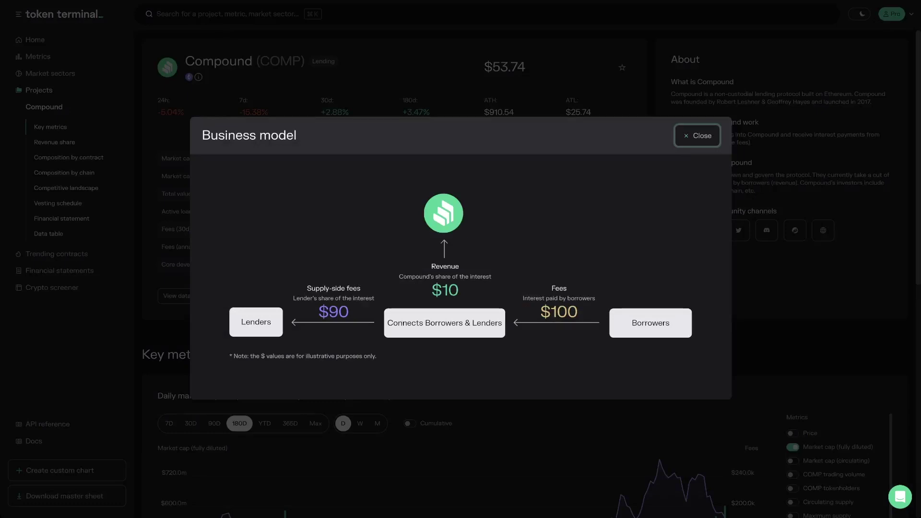
key("Escape")
- Review Compound's Key metrics chart along with its methodology and sources, and close the enlarged view
scroll(531, 273, "down", 4)
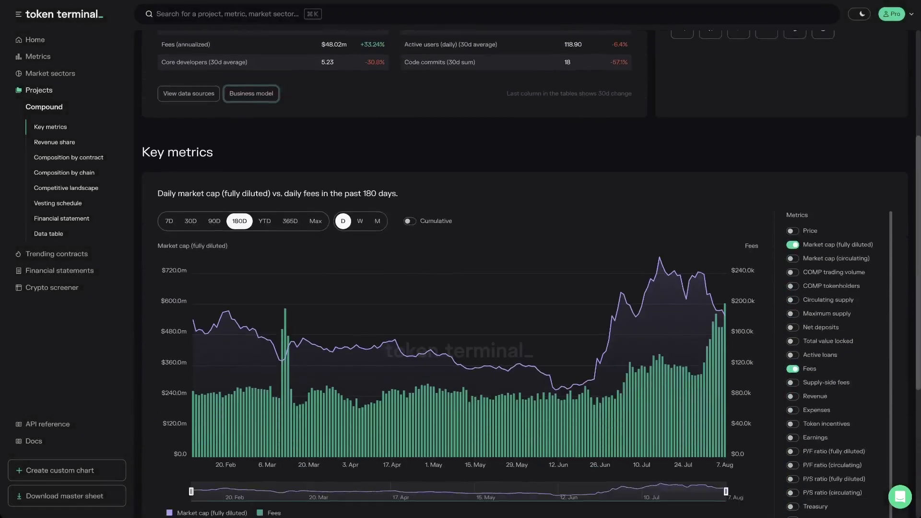
scroll(531, 274, "down", 2)
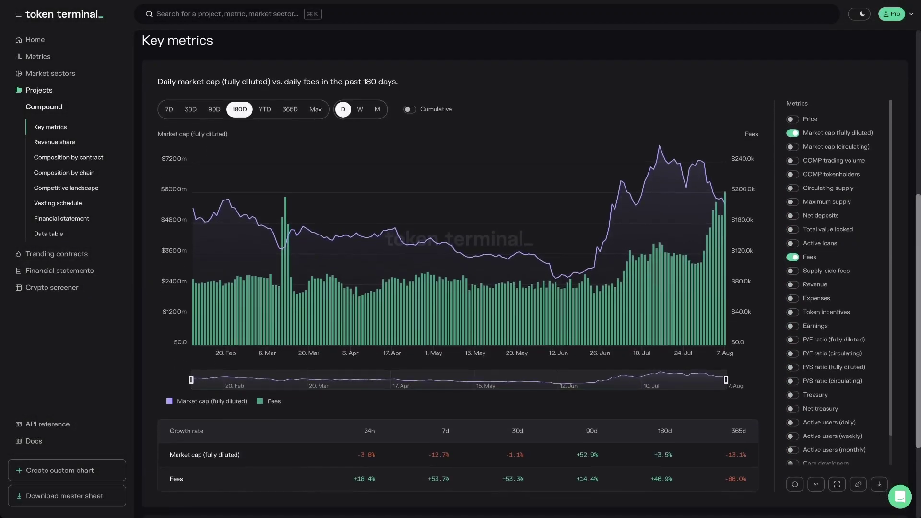
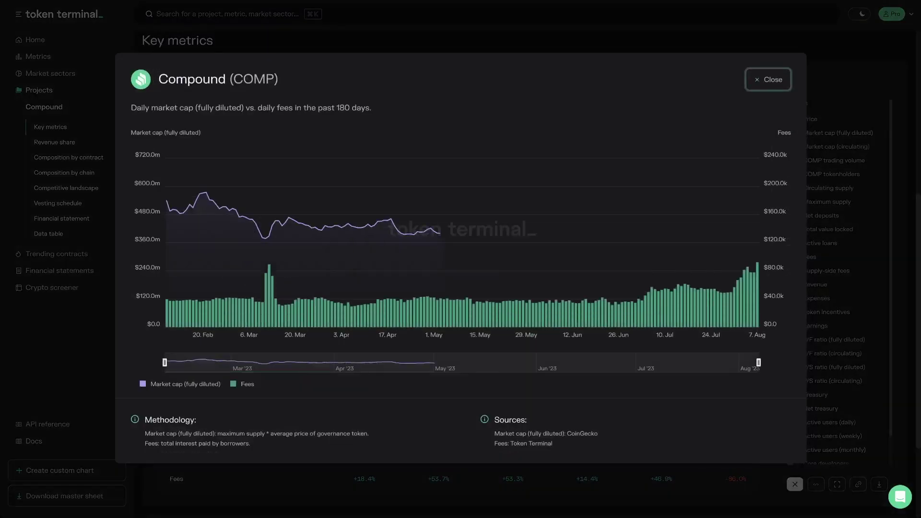
key("Escape")
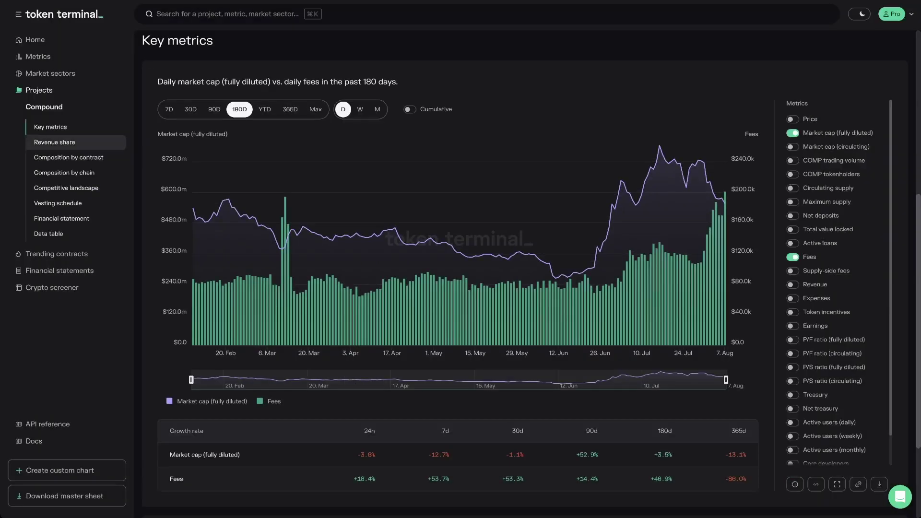
- Show Compound's Revenue share and Composition by contract charts as % share, trying the cumulative view on the contract composition
left_click(54, 142)
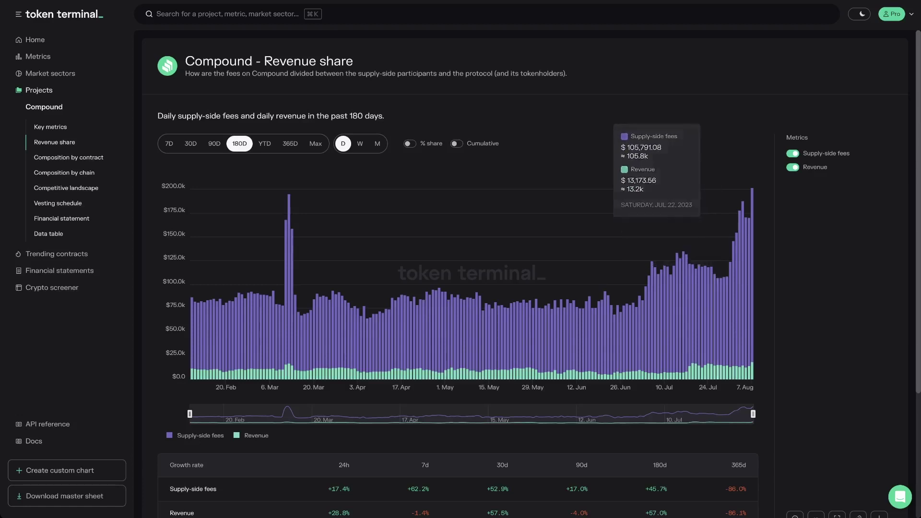
left_click(409, 144)
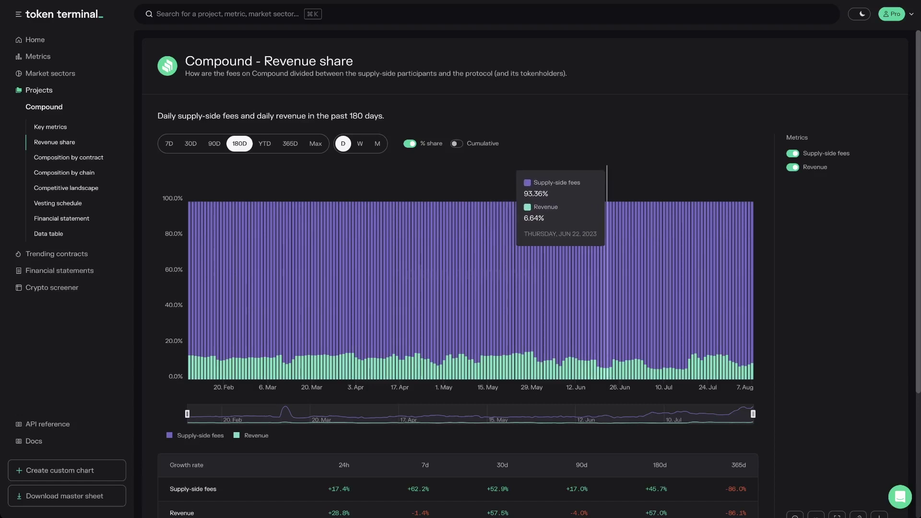
left_click(68, 157)
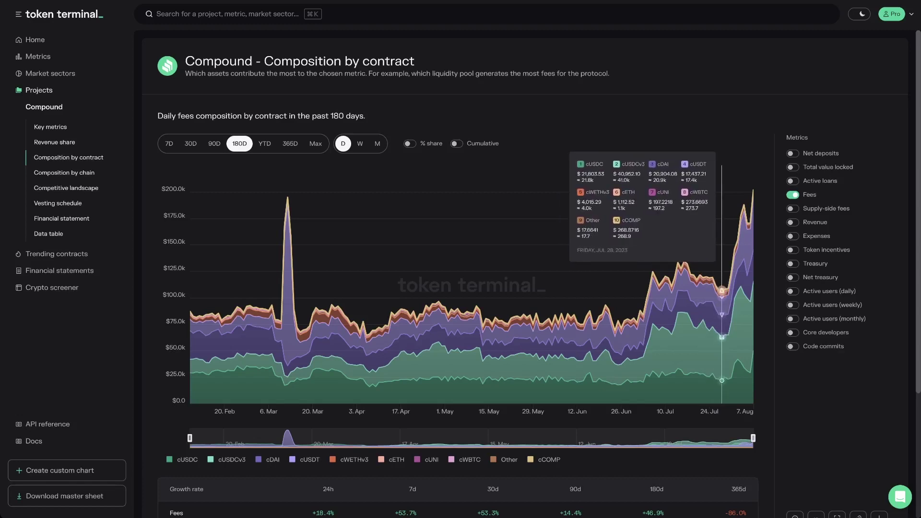
left_click(456, 143)
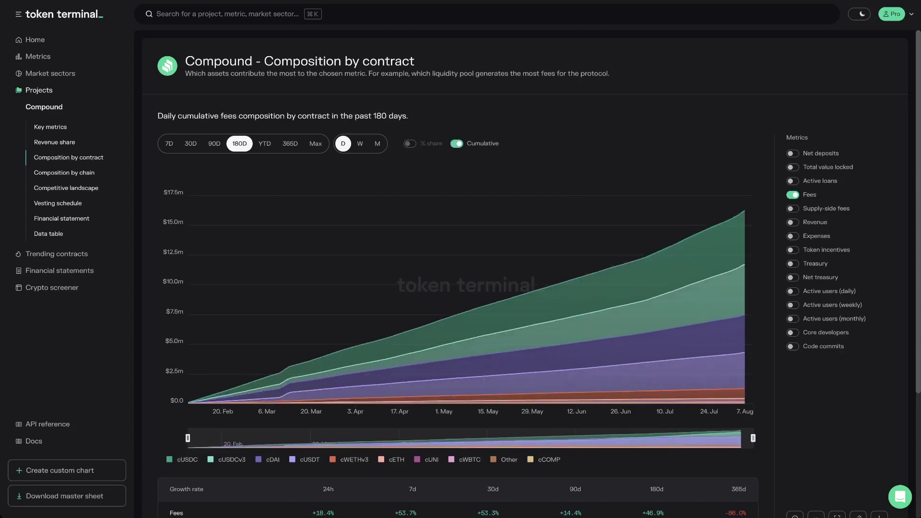
left_click(409, 143)
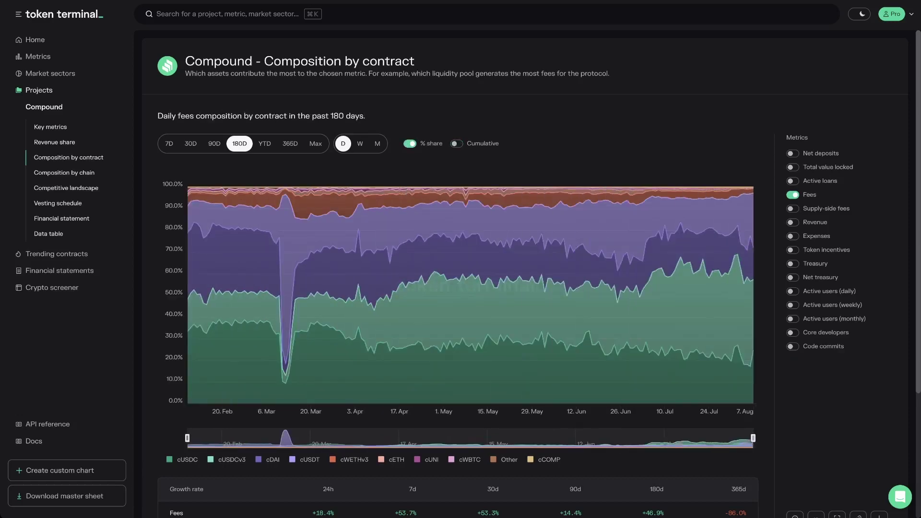
- Check Compound's Composition by chain chart and the supported chain shown on its project page
left_click(64, 173)
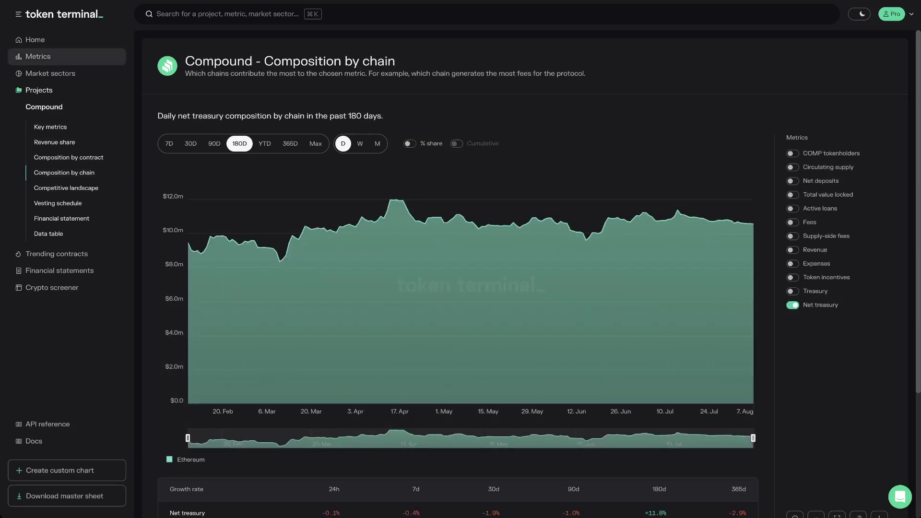
left_click(50, 126)
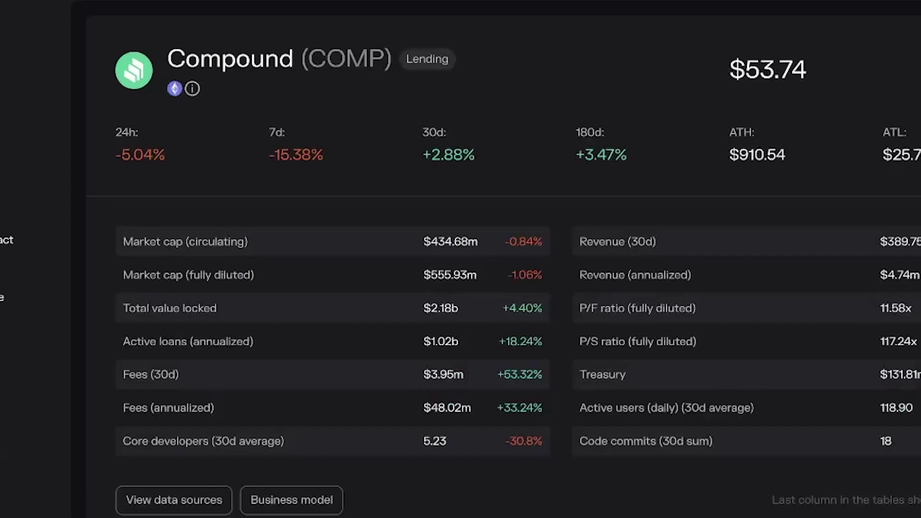
mouse_move(198, 77)
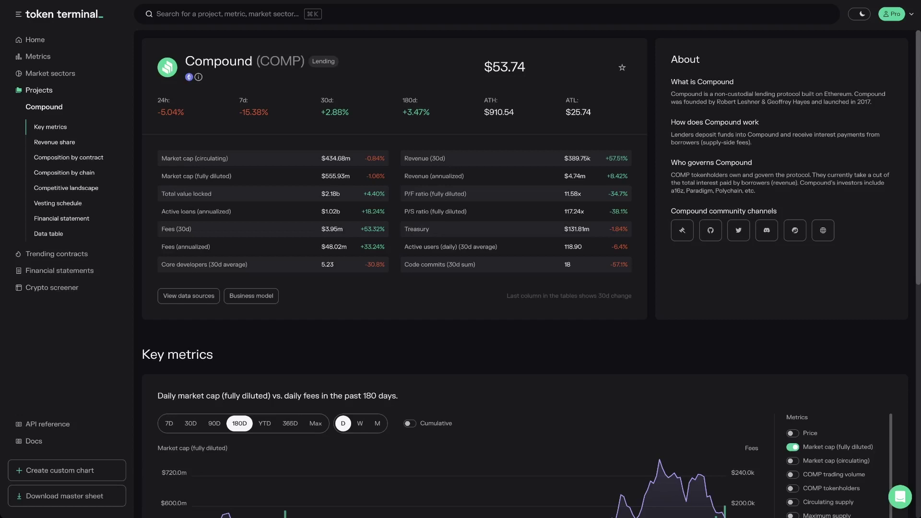
- Search for "aave" and display its Composition by chain chart for Fees as % share
key("super+k")
type("aave")
key("Return")
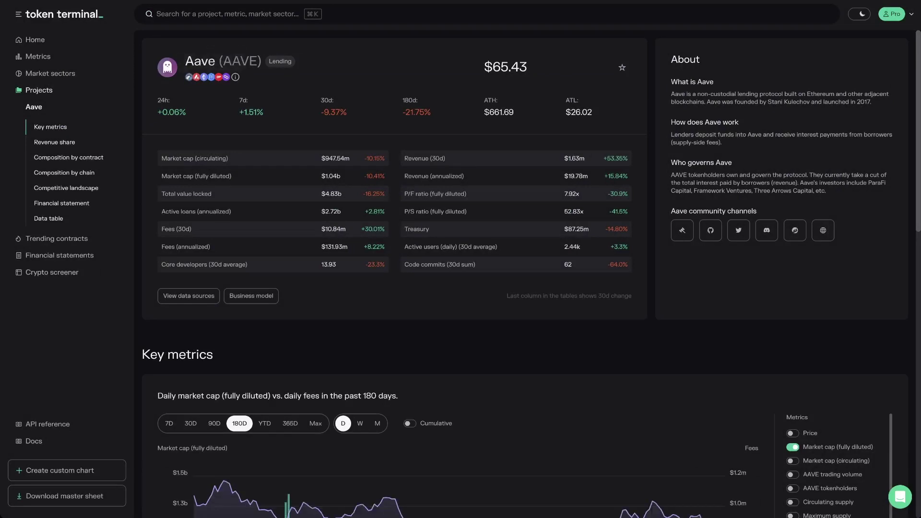
left_click(64, 173)
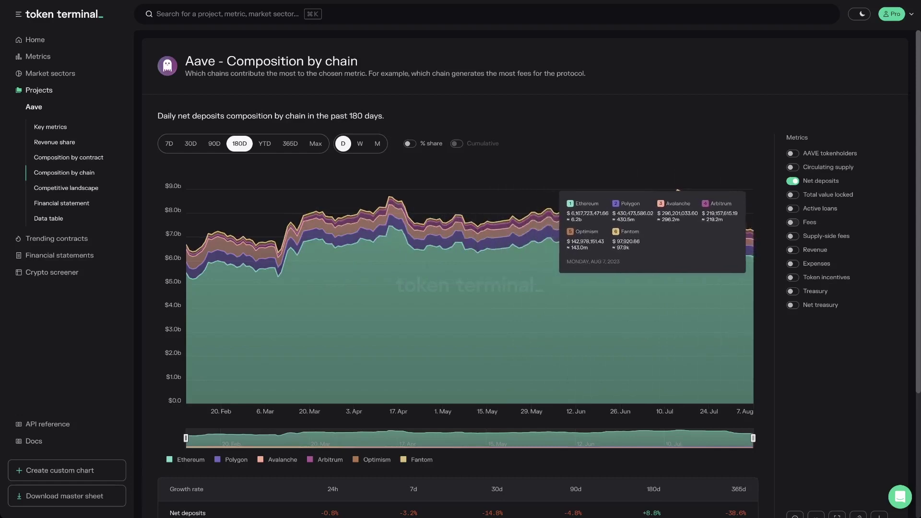
left_click(793, 222)
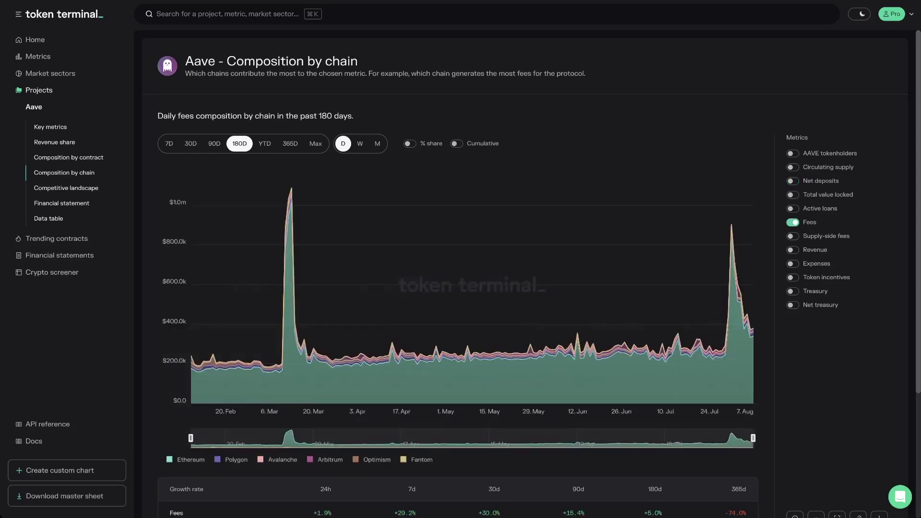
left_click(409, 144)
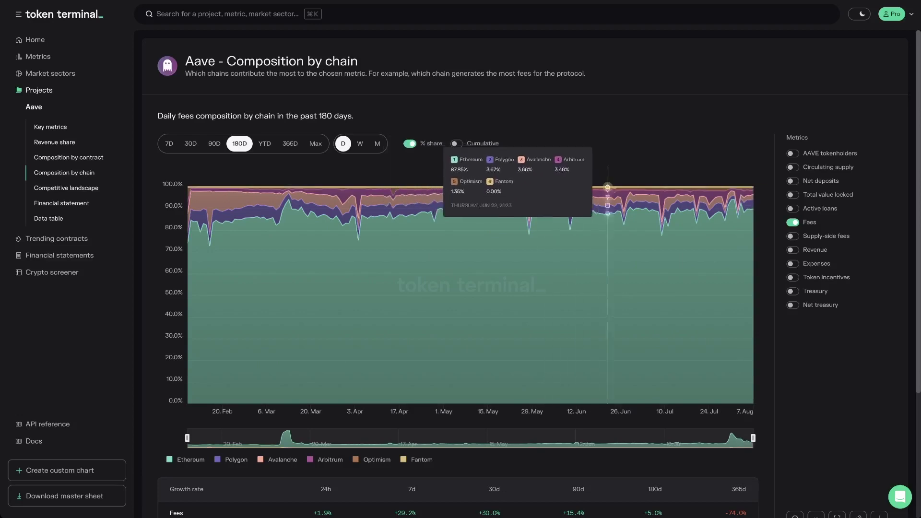
- Search for "compound" again and open the project's Competitive landscape chart
key("ctrl+k")
type("compound")
key("Return")
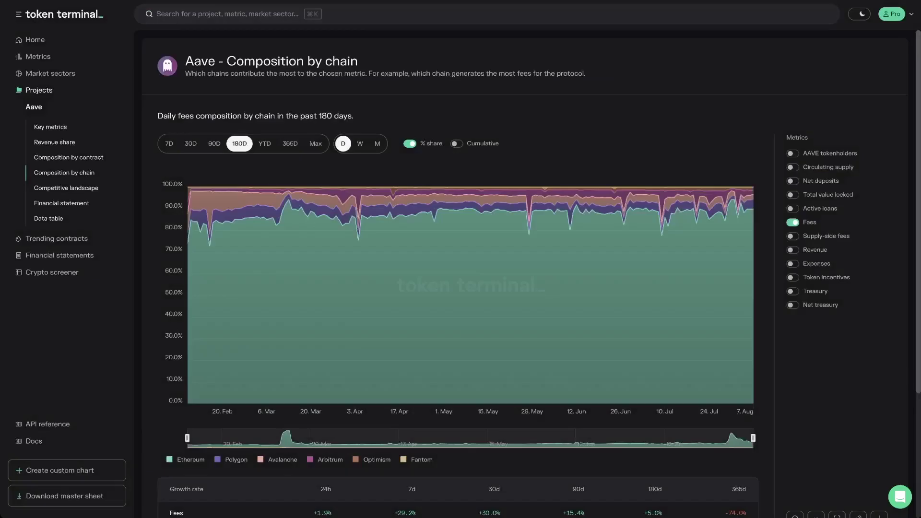
left_click(65, 187)
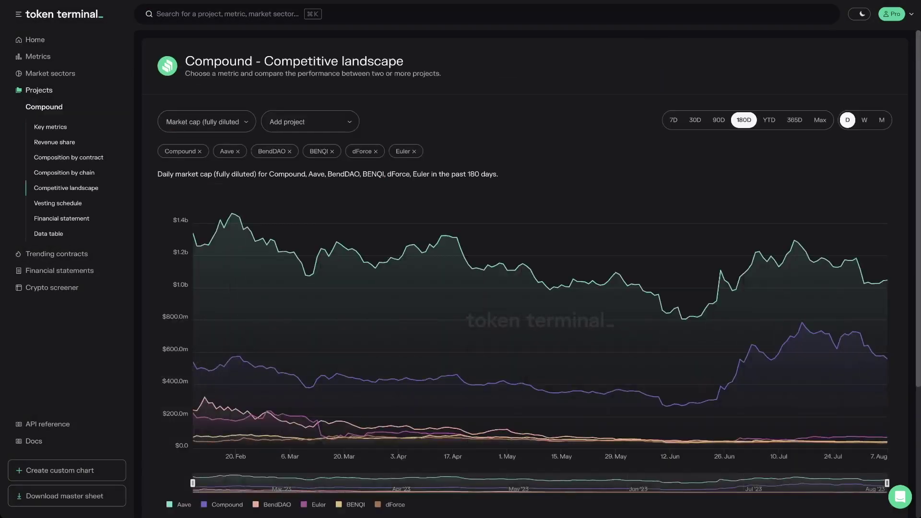
- Remove BendDAO, BENQI, dForce and Euler from the Compound comparison and look through the available comparison metrics
left_click(290, 152)
left_click(274, 151)
left_click(280, 151)
left_click(270, 151)
left_click(206, 121)
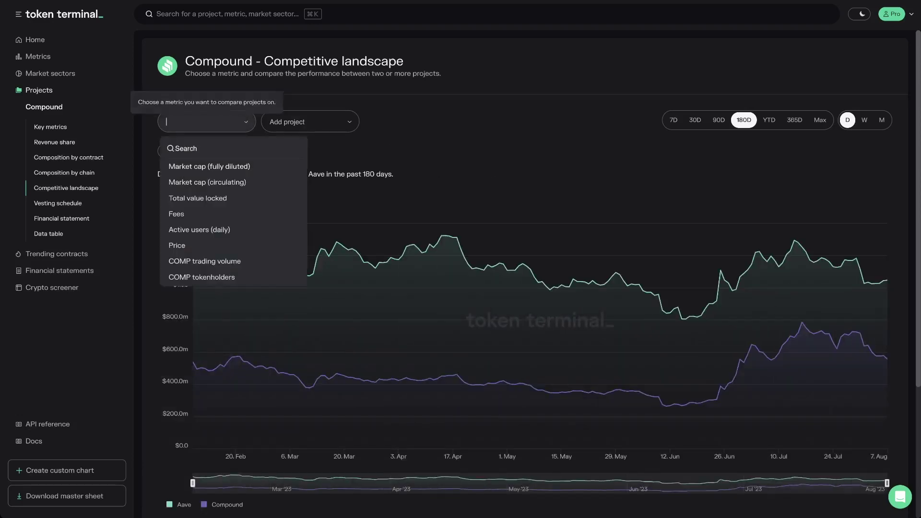
scroll(237, 213, "down", 2)
- Review Compound's vesting schedule chart and the token allocation table beneath it
left_click(58, 203)
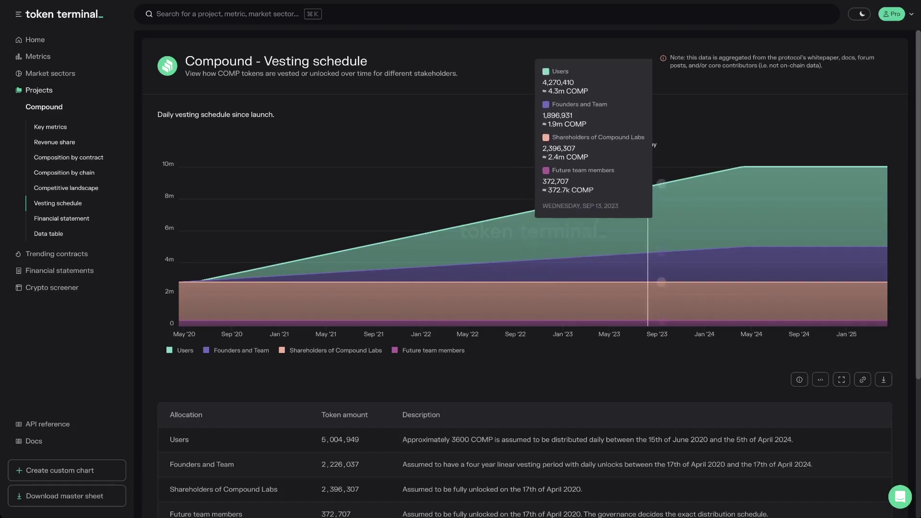
scroll(528, 240, "down", 2)
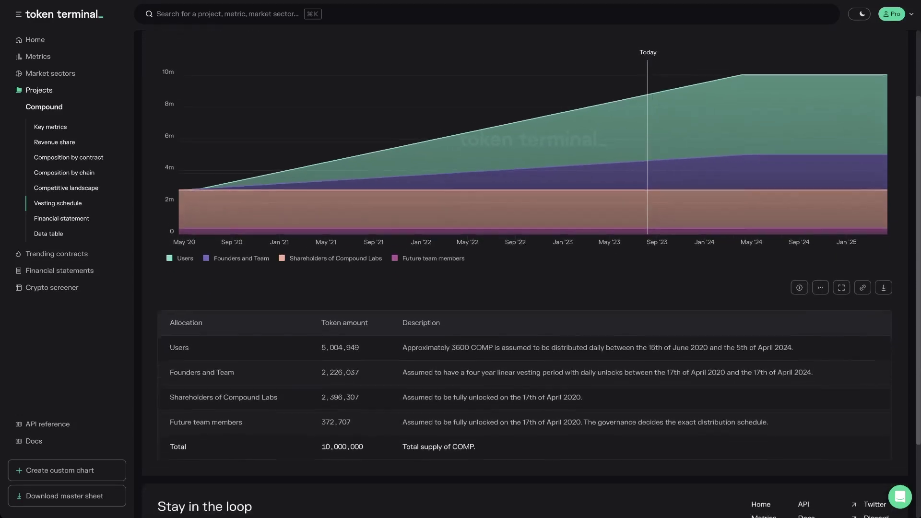
scroll(528, 240, "up", 2)
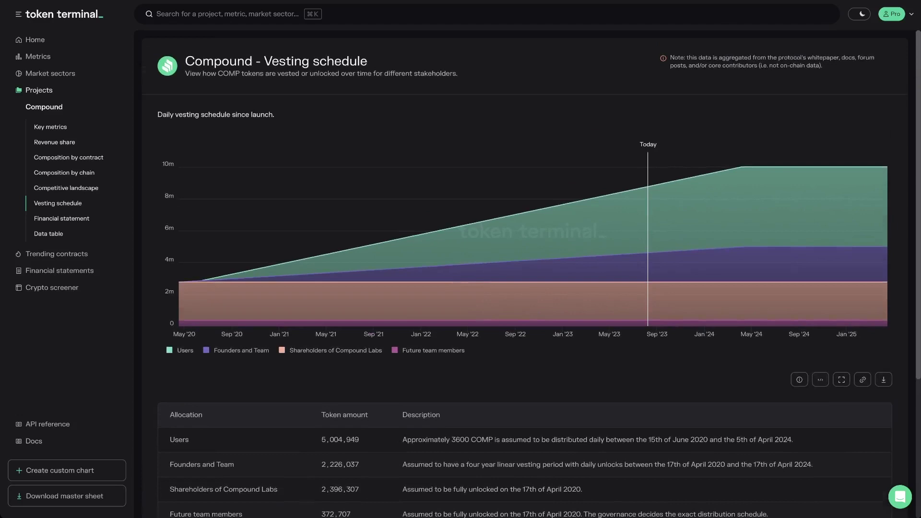
- View Compound's monthly financial statement and open its data table
left_click(61, 218)
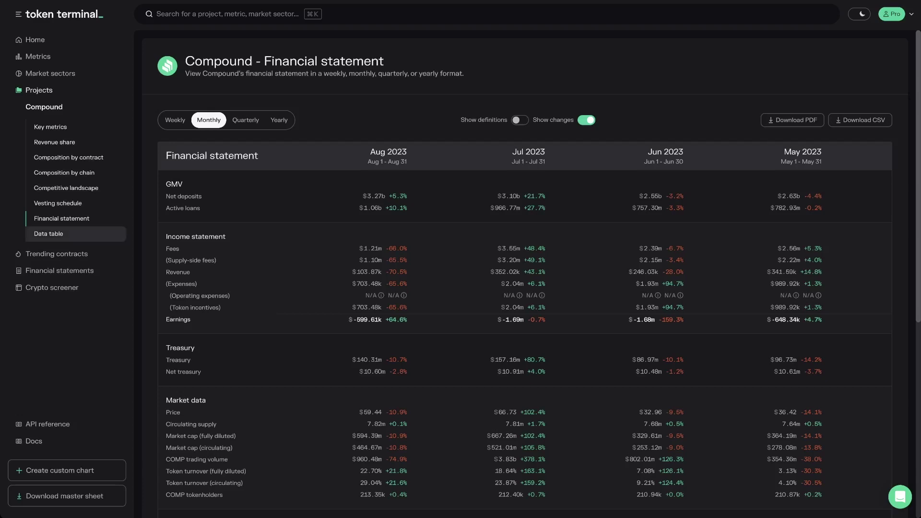
left_click(49, 234)
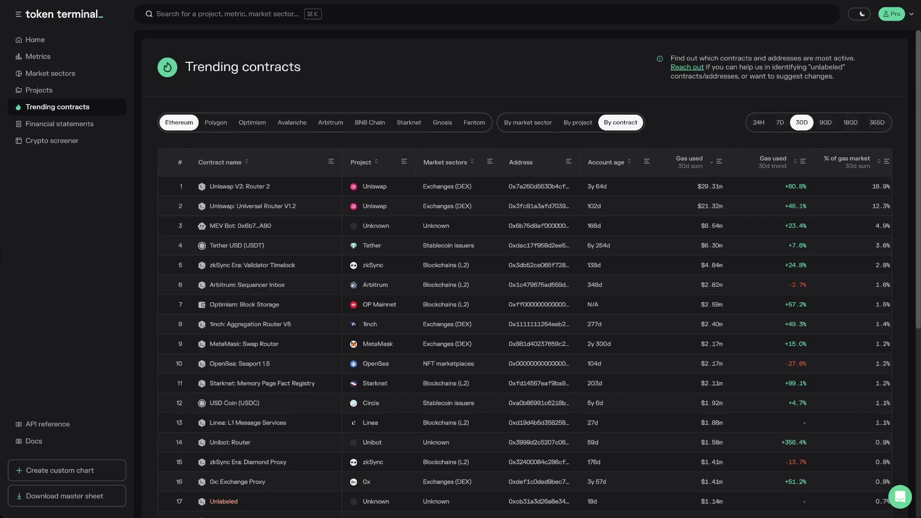
- Review the Ethereum Trending contracts table by contract through to the Inflows and Outflows columns
scroll(479, 187, "right", 7)
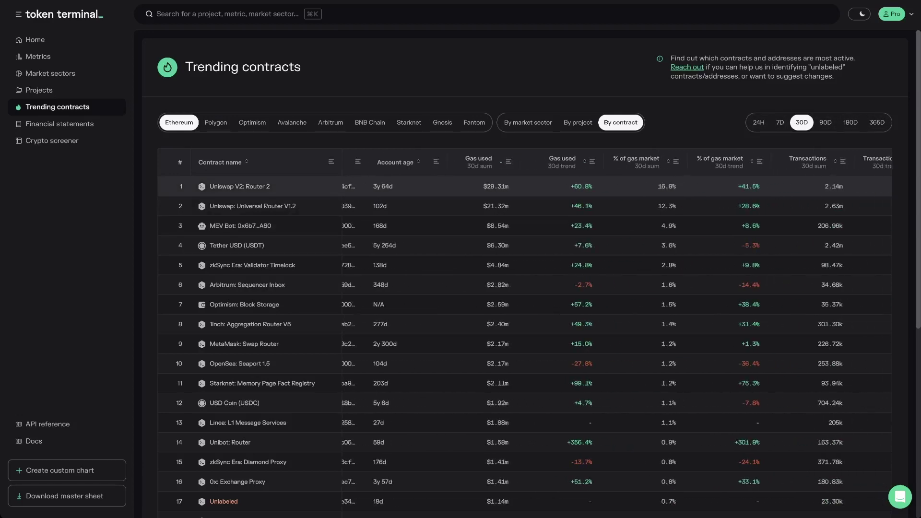
scroll(480, 187, "right", 6)
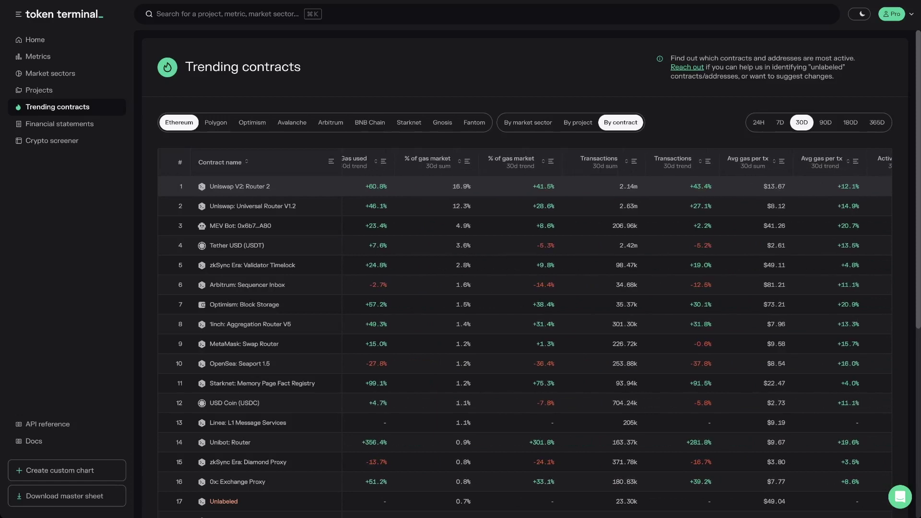
scroll(479, 188, "right", 7)
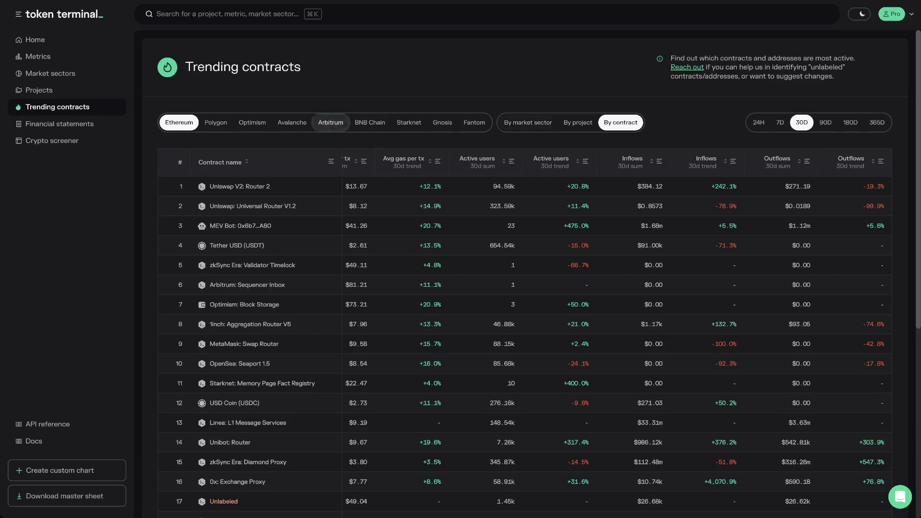
- Switch the trending contracts to Arbitrum and view them by market sector, by project and by contract
left_click(331, 123)
left_click(529, 123)
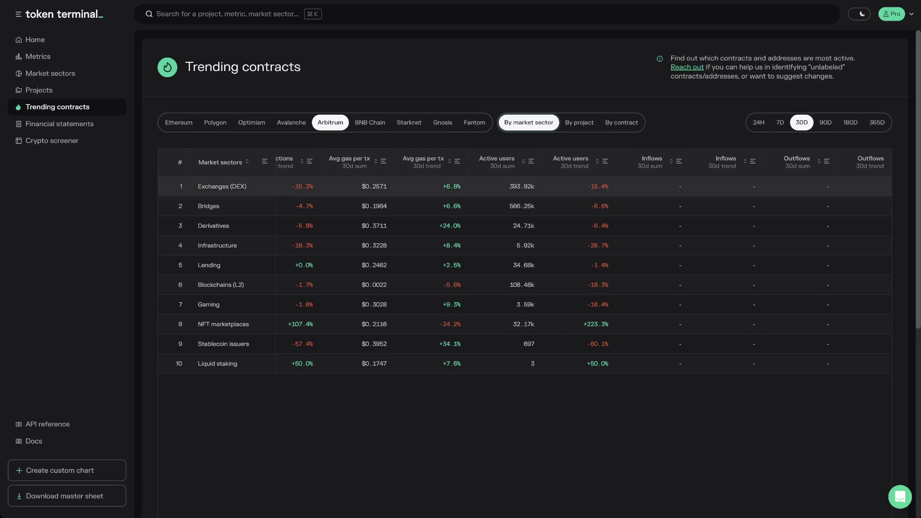
left_click(579, 123)
left_click(621, 122)
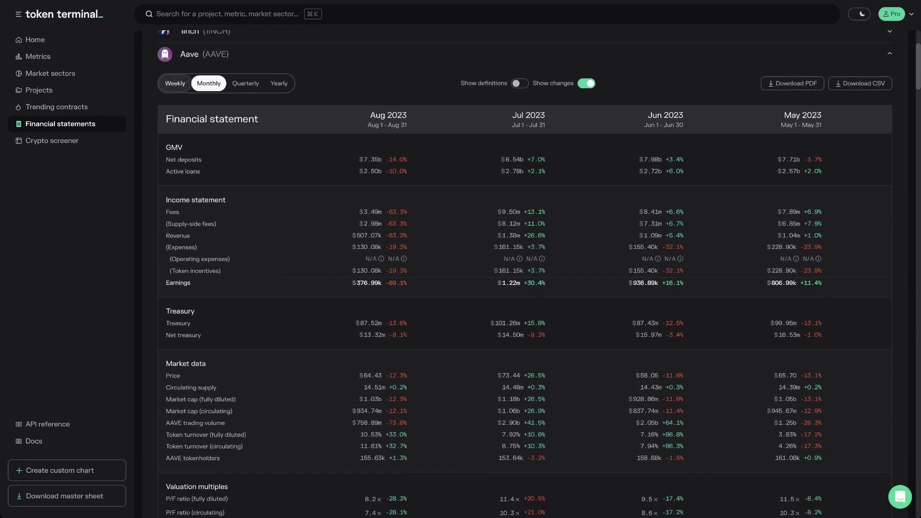
- Show Aave's financial statement weekly with metric definitions and review its sections down to the valuation multiples
left_click(175, 83)
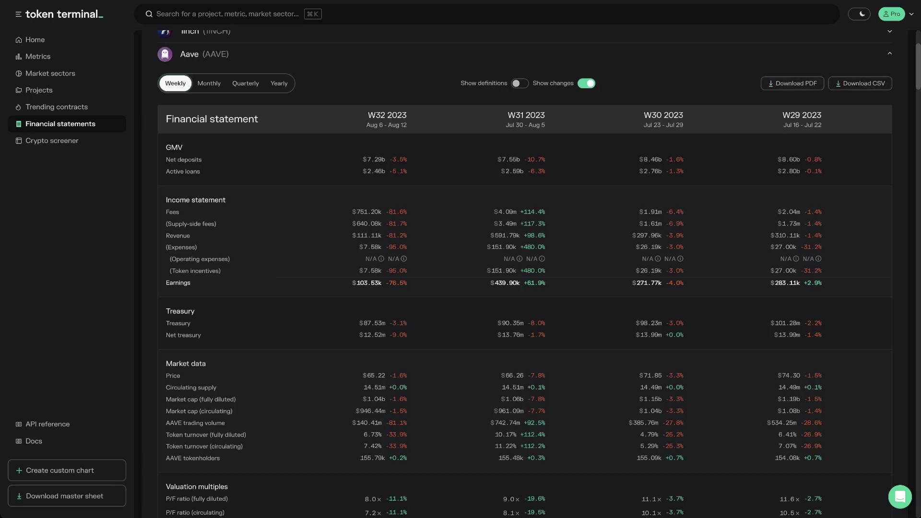
left_click(520, 83)
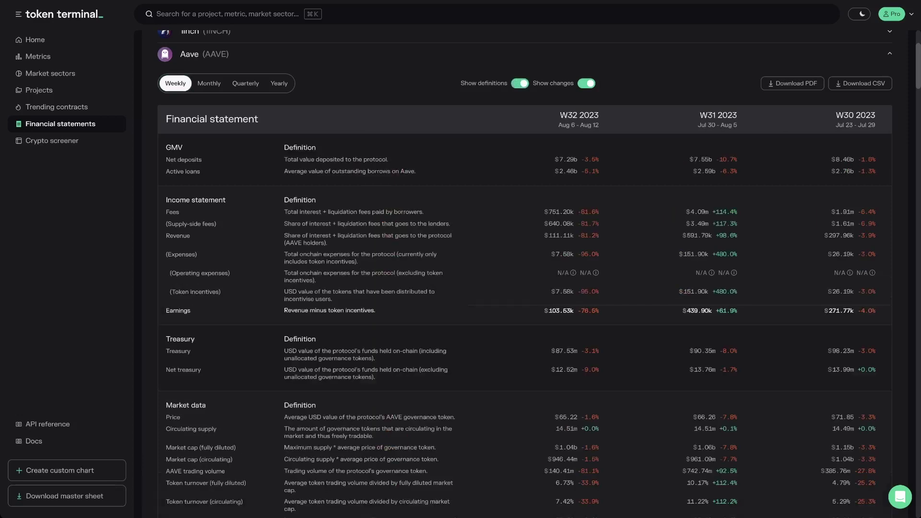
scroll(524, 271, "down", 3)
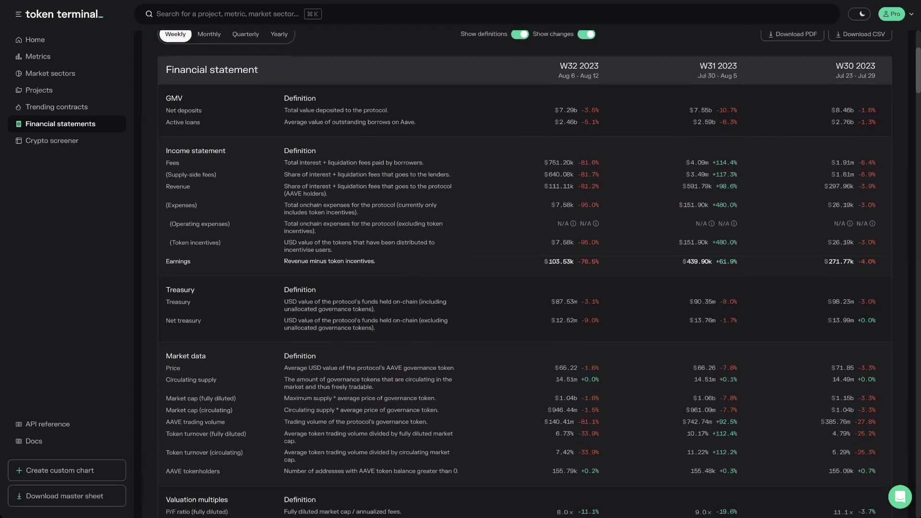
scroll(525, 271, "down", 2)
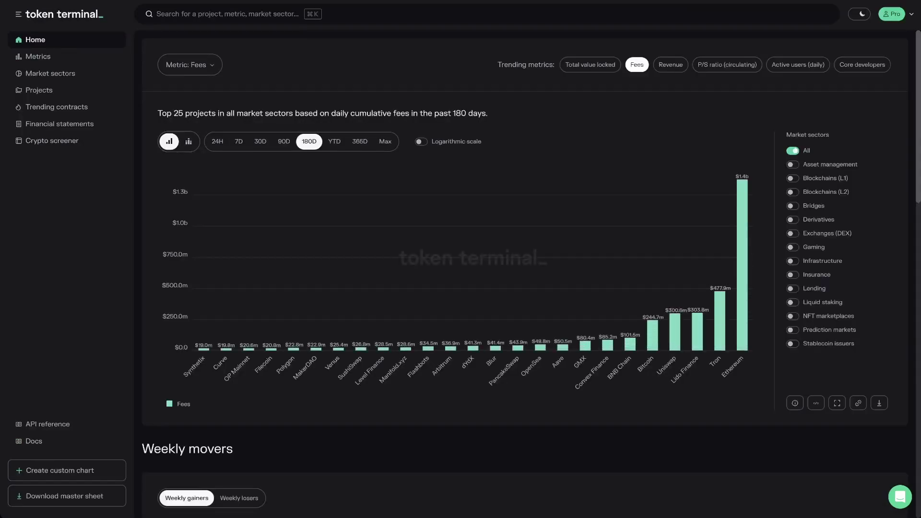
- Open the API reference from the account options and review the endpoints from the project list through metric aggregations for a project
left_click(891, 13)
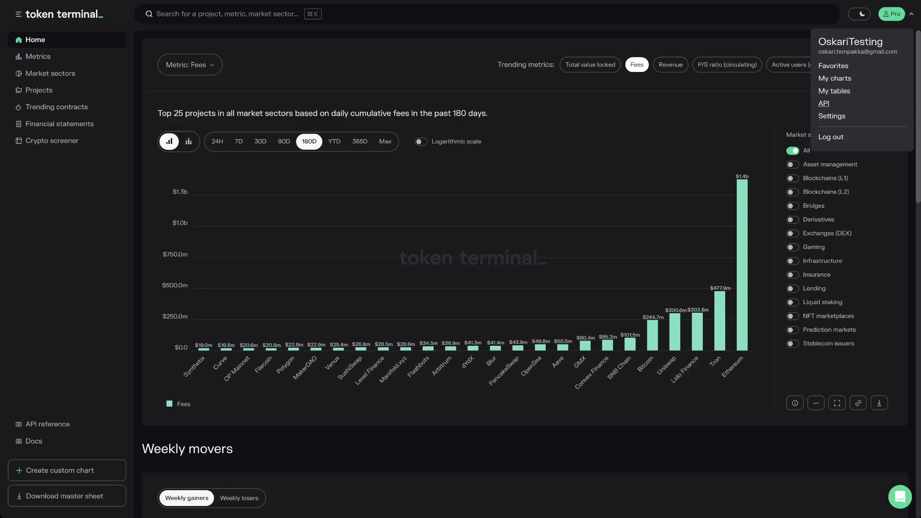
left_click(824, 103)
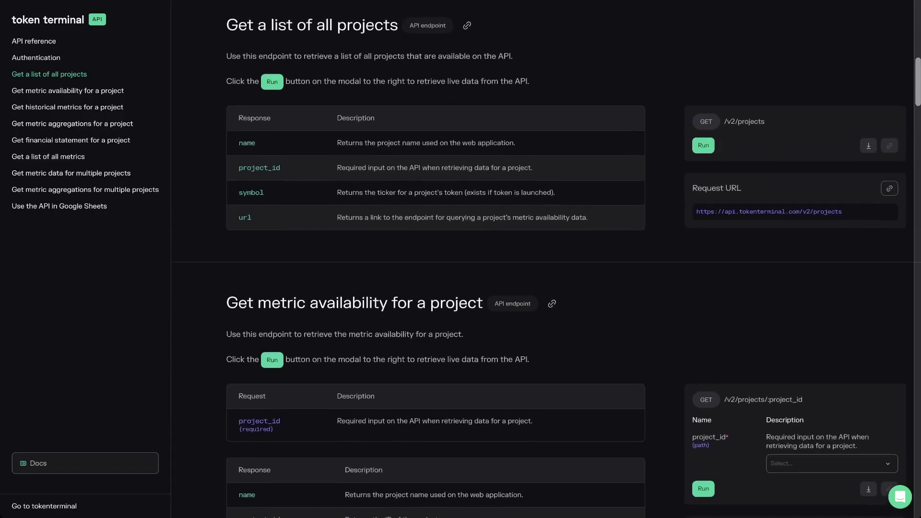
scroll(461, 288, "down", 3)
scroll(460, 288, "down", 5)
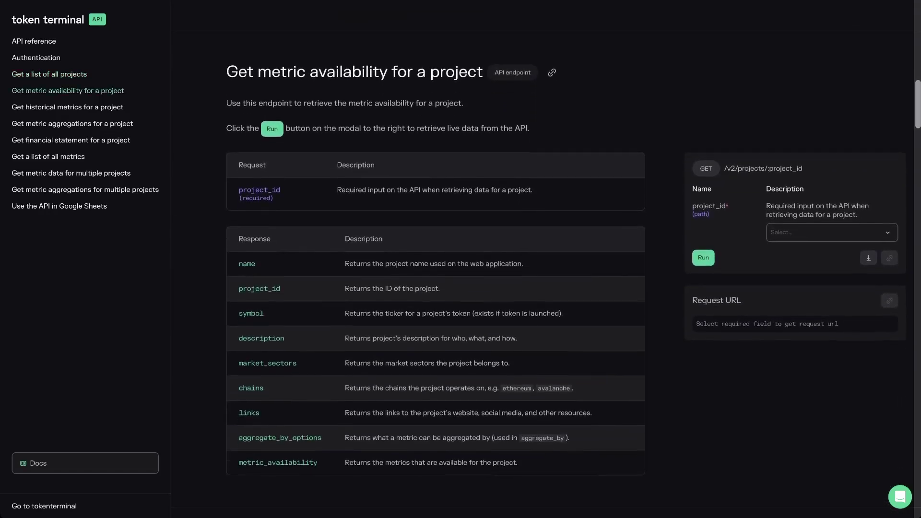
scroll(460, 288, "down", 5)
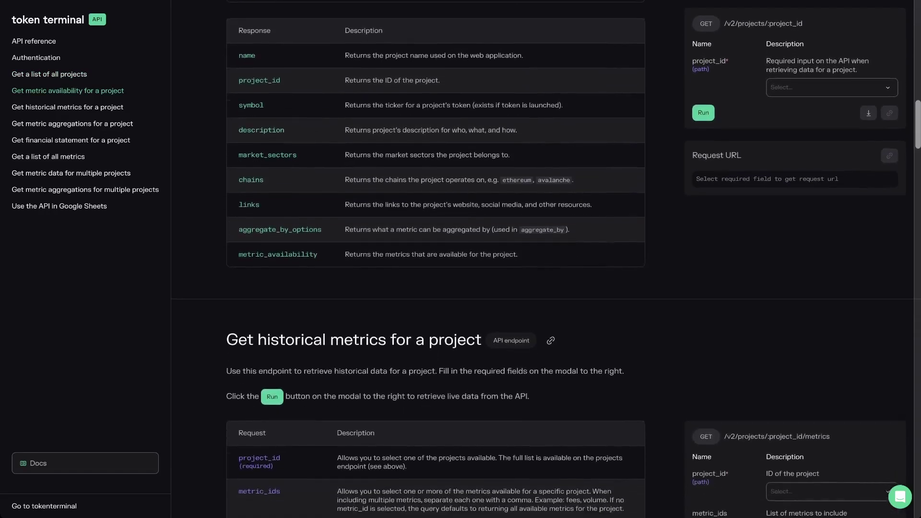
scroll(461, 287, "down", 8)
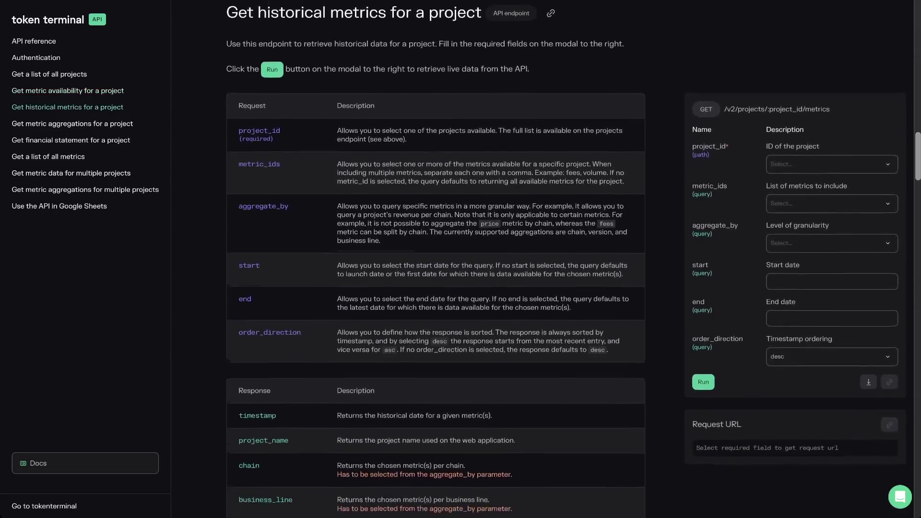
scroll(461, 288, "down", 14)
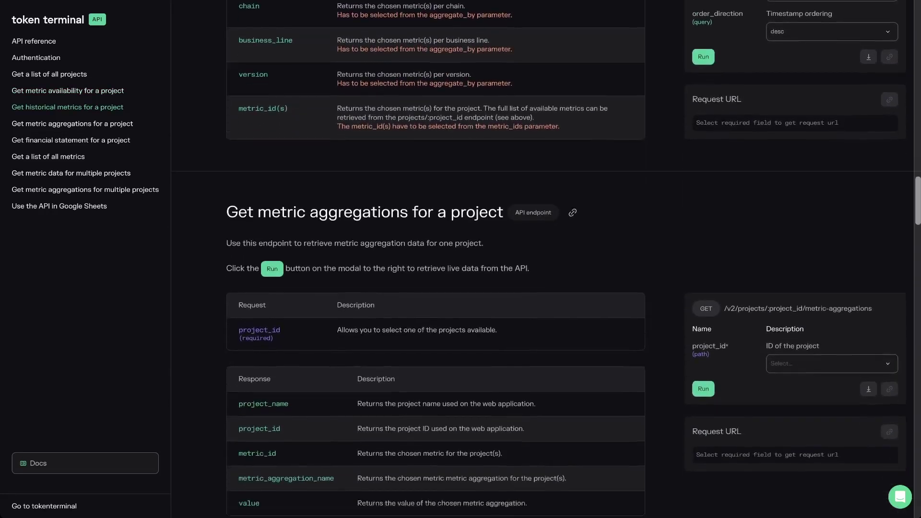
scroll(461, 287, "down", 3)
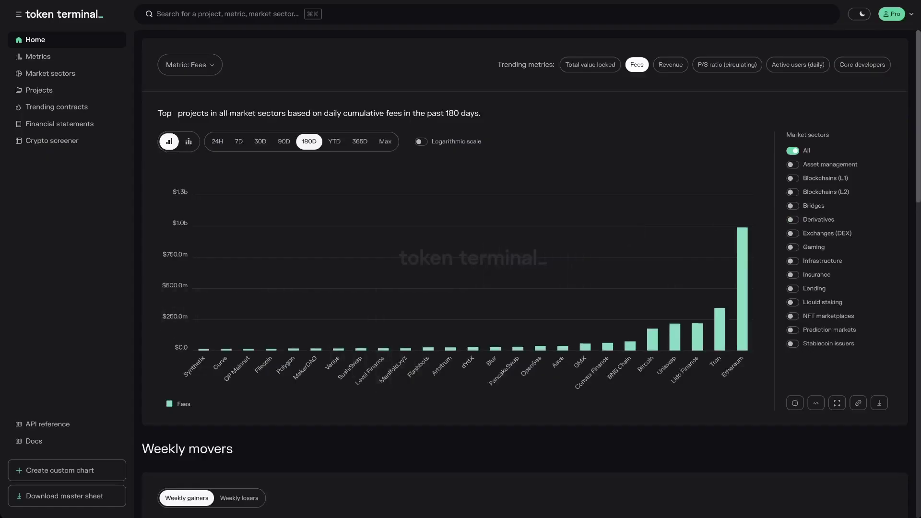